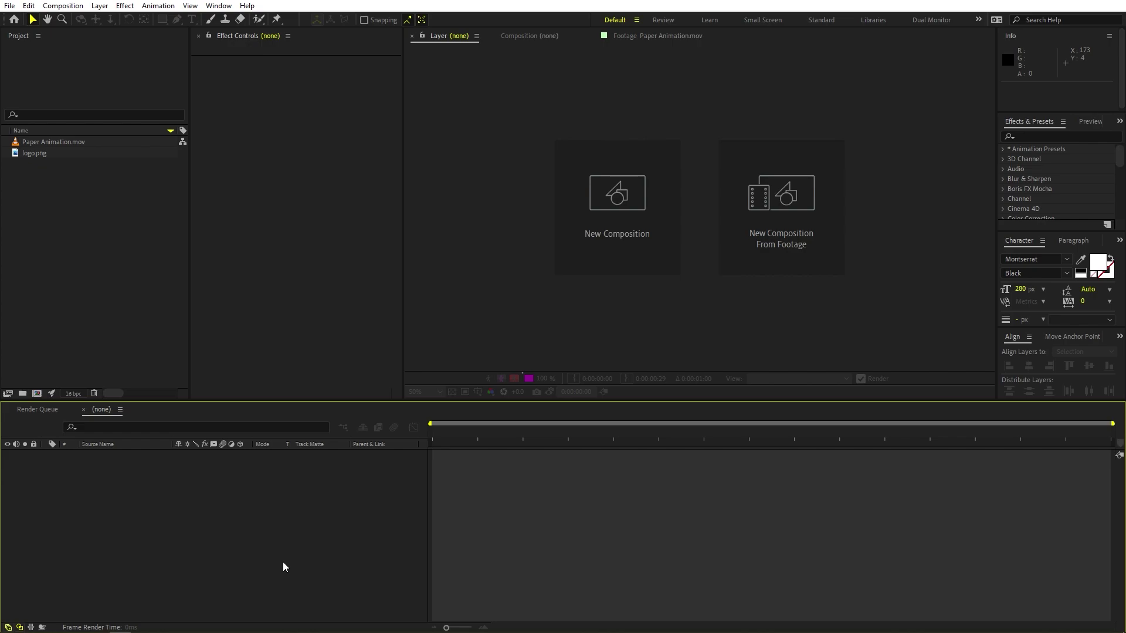
- Preview the Paper Animation clip and the logo image in the footage viewer
double_click(54, 139)
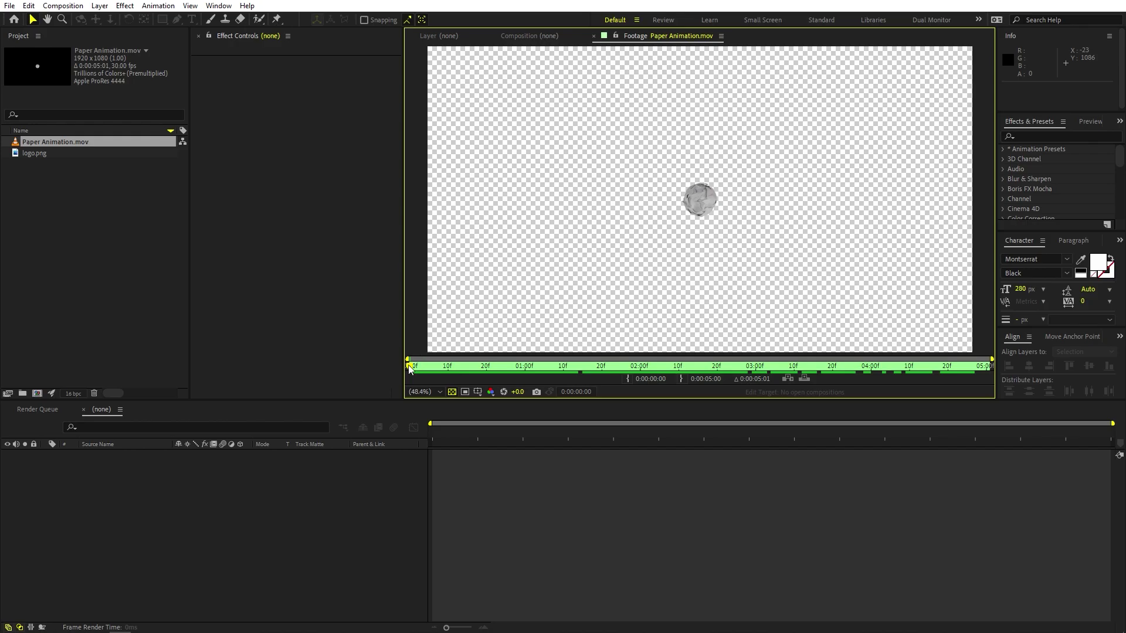
drag(408, 368, 427, 382)
click(436, 35)
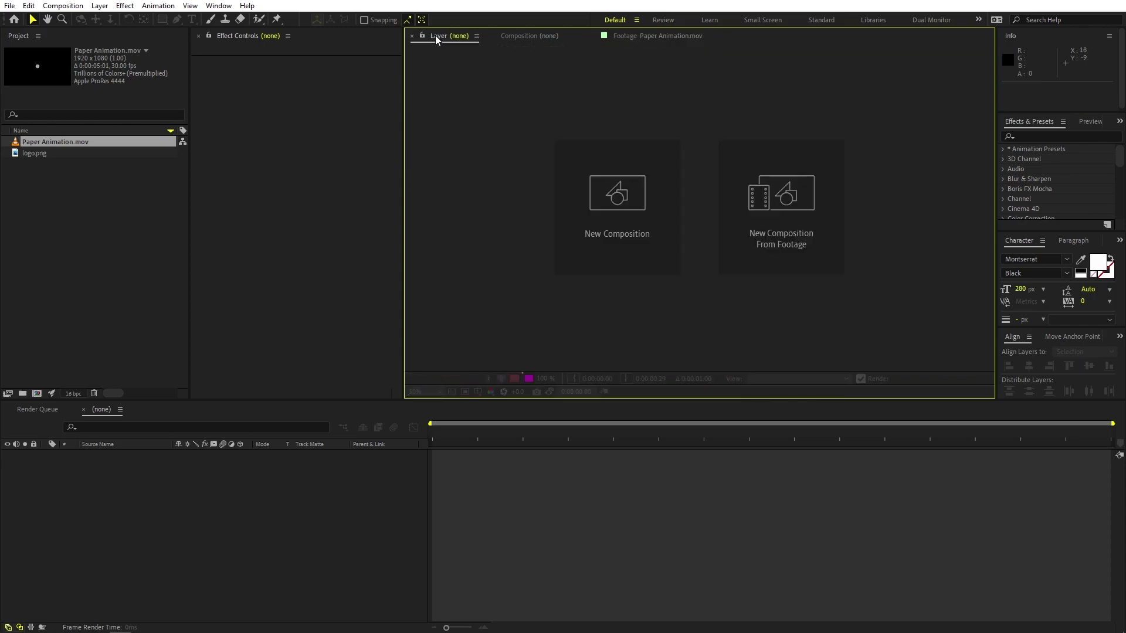
click(33, 166)
double_click(23, 153)
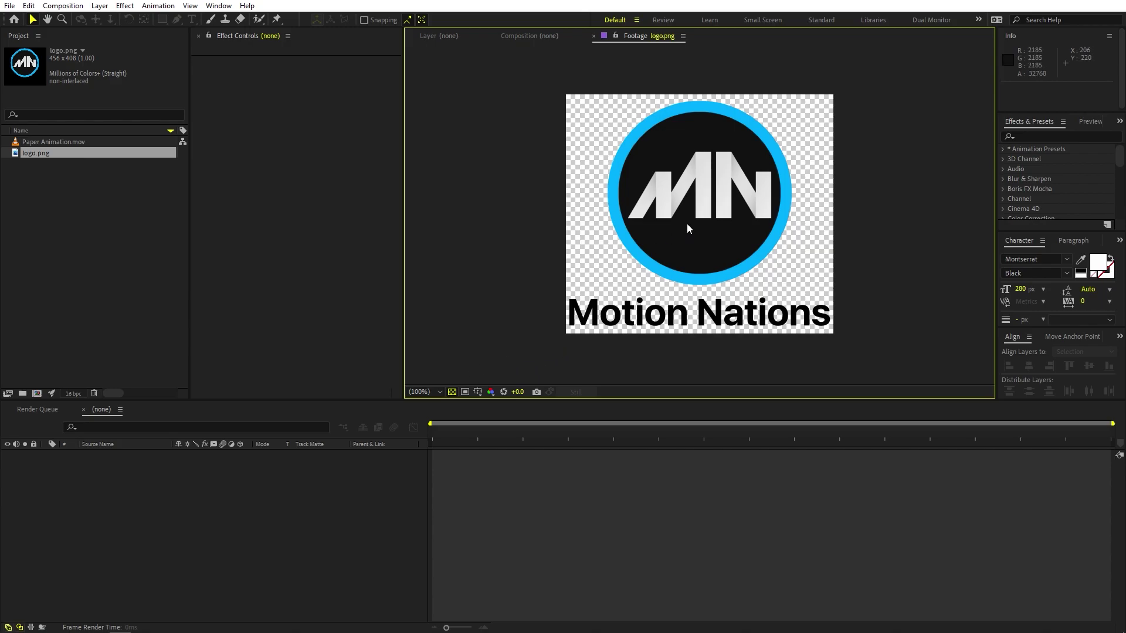
click(440, 37)
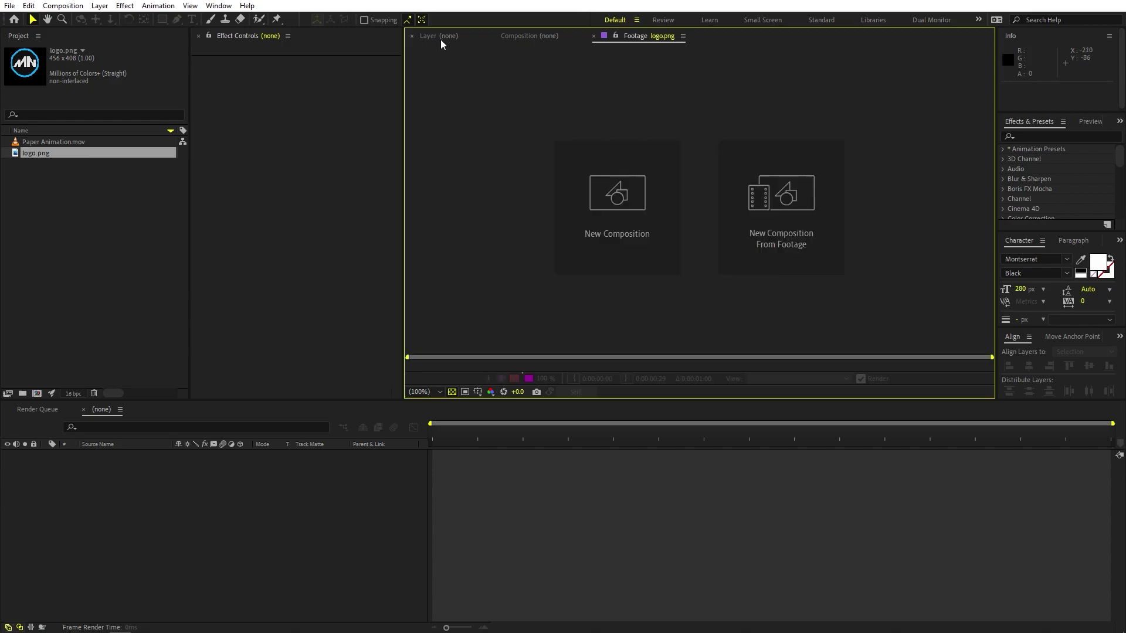
click(88, 281)
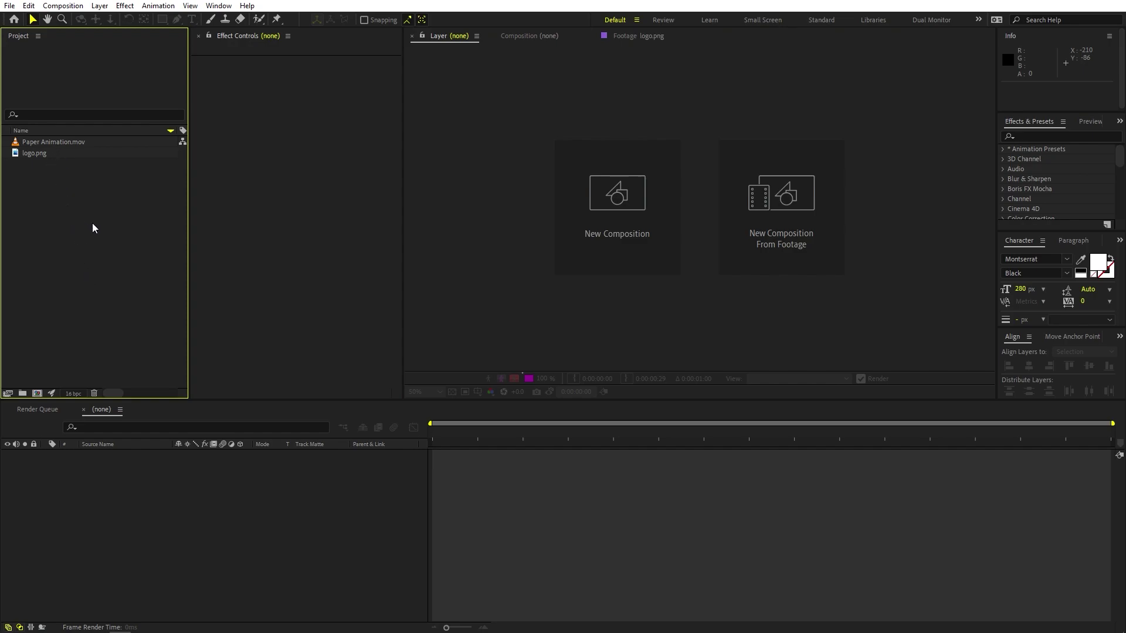
- Create a 1920×1080, 30 fps composition named Main
click(63, 5)
click(82, 20)
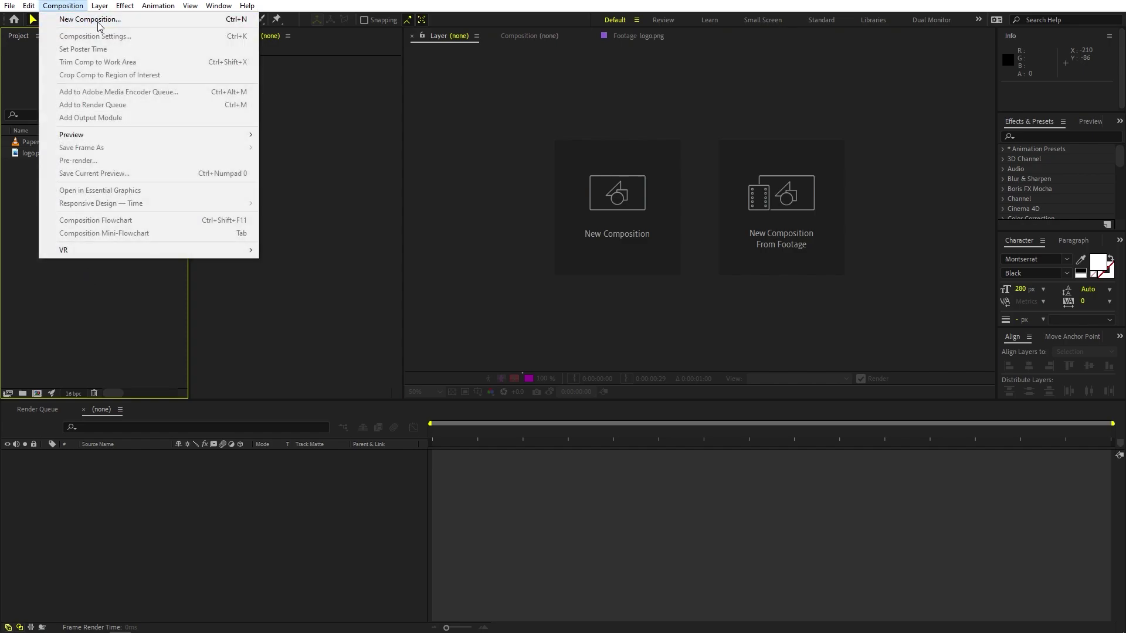
text(Main)
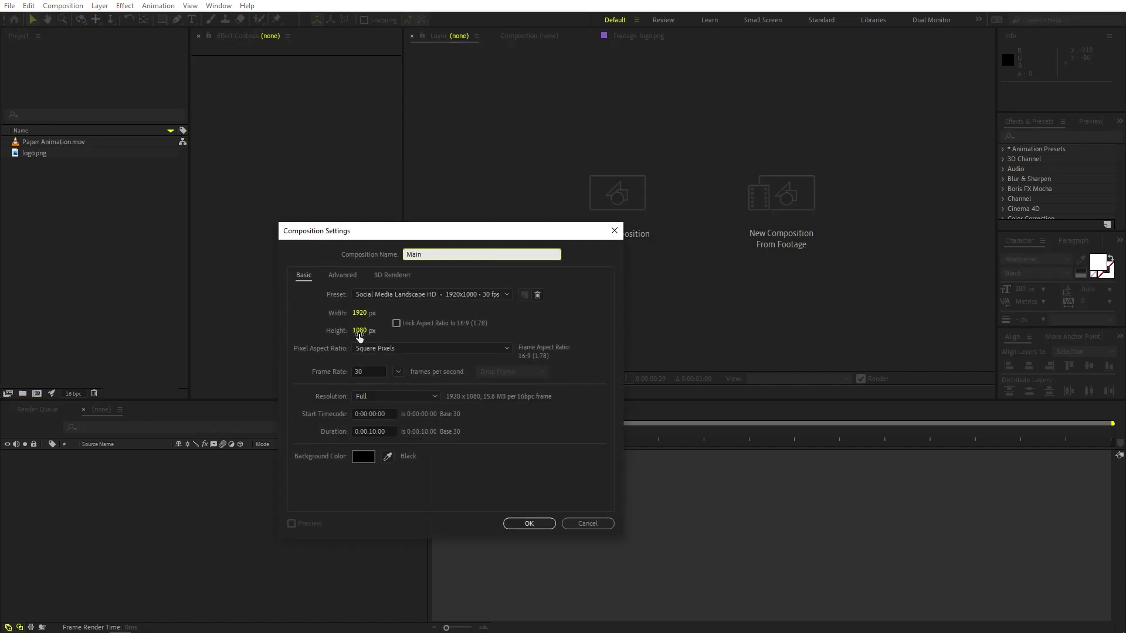
click(530, 524)
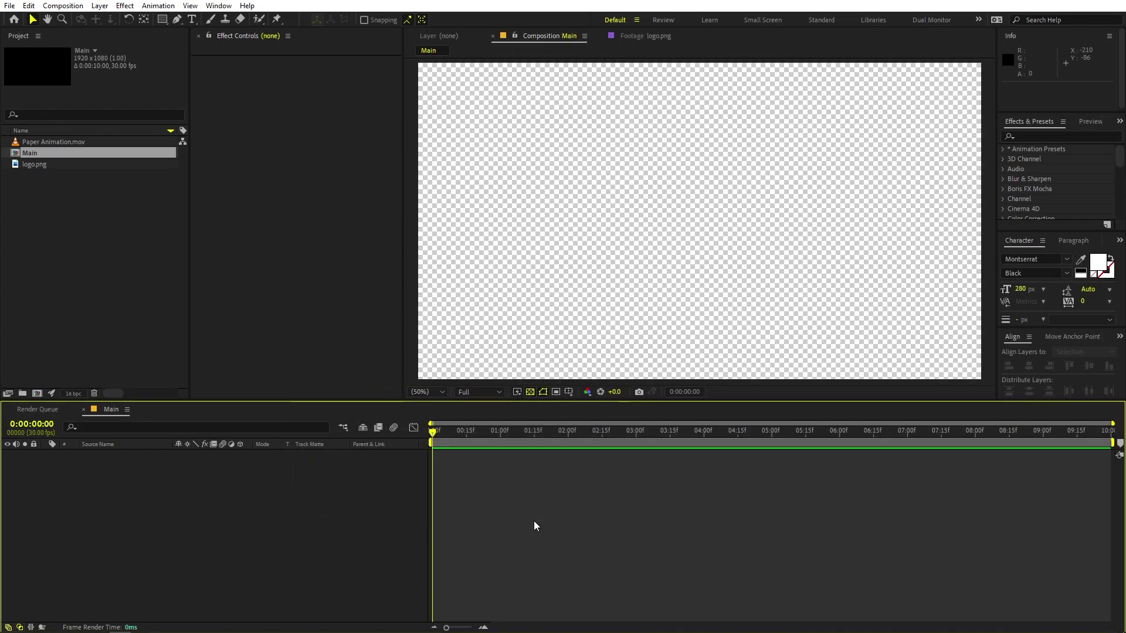
- Create a second 1920×1080, 30 fps composition named Media
click(62, 6)
click(72, 19)
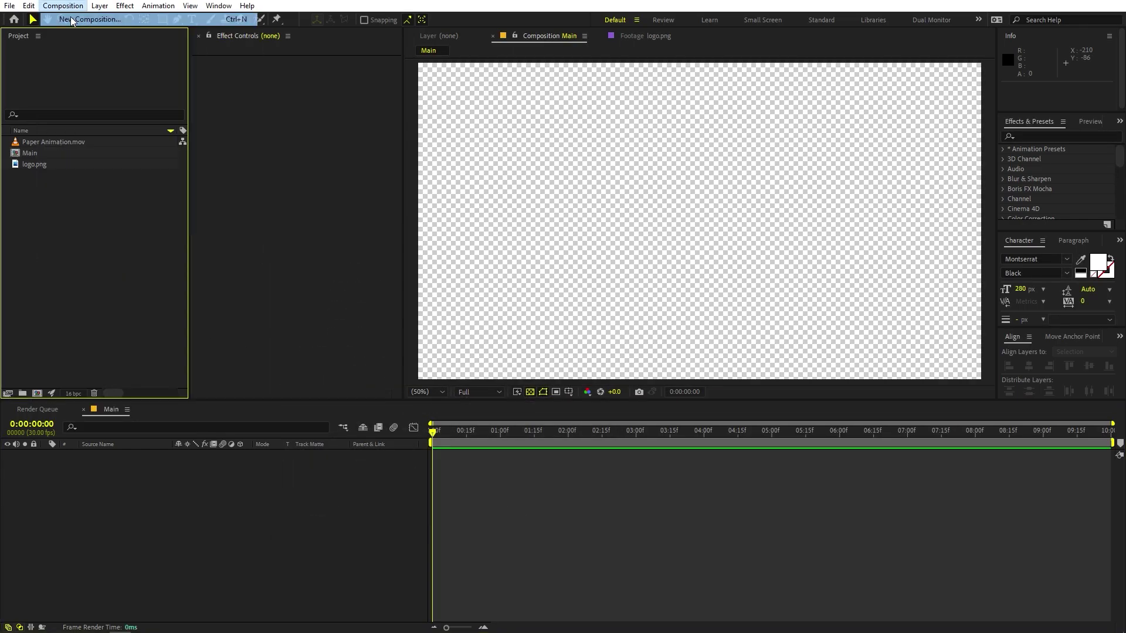
text(Media)
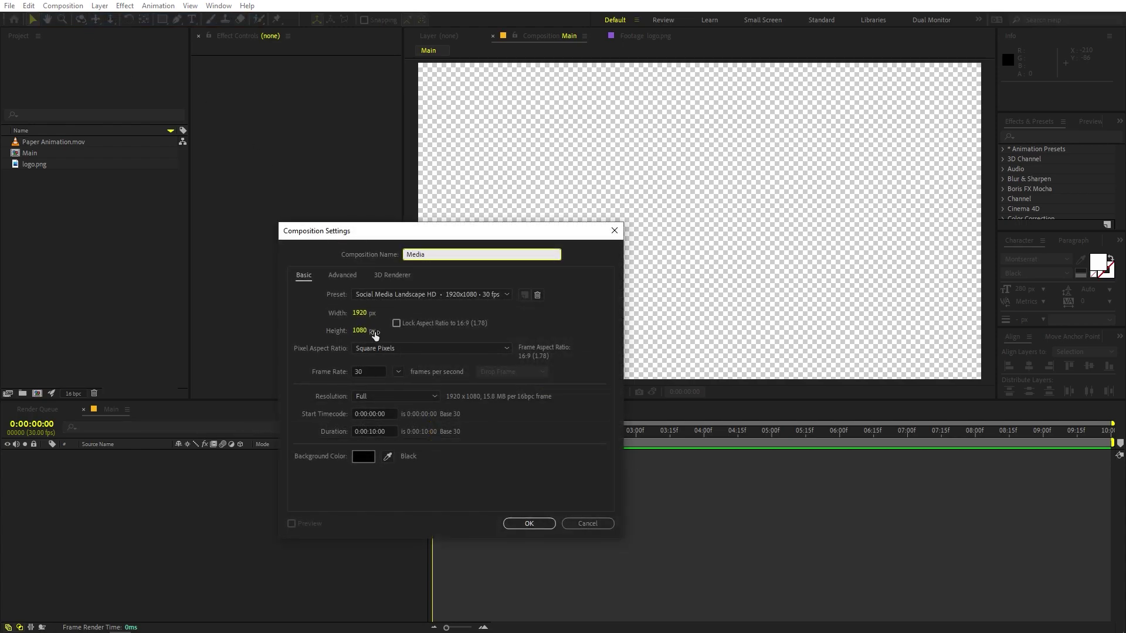
click(540, 526)
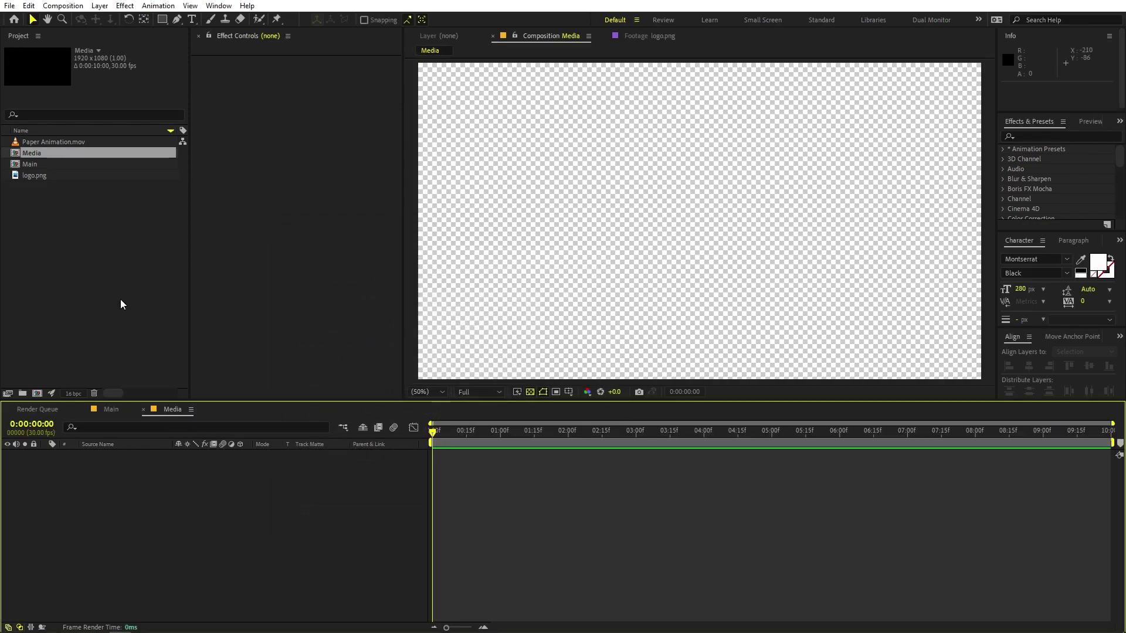
click(88, 234)
- Add logo.png to Media, scale it to about 148%, and switch back to Main
drag(30, 177, 122, 496)
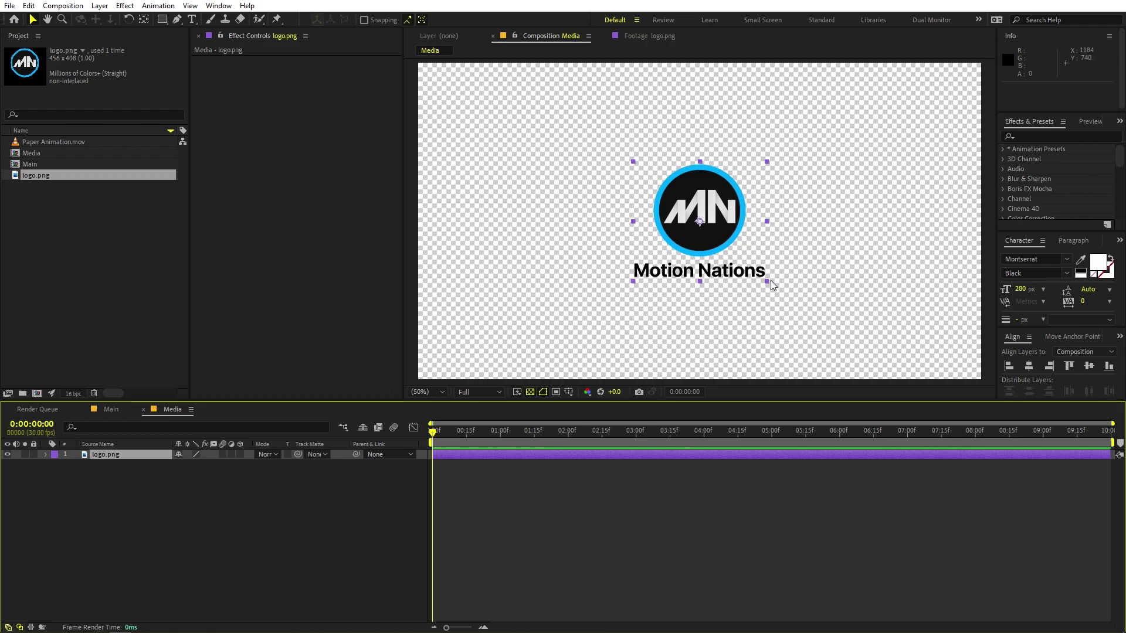
drag(766, 281, 797, 300)
click(572, 559)
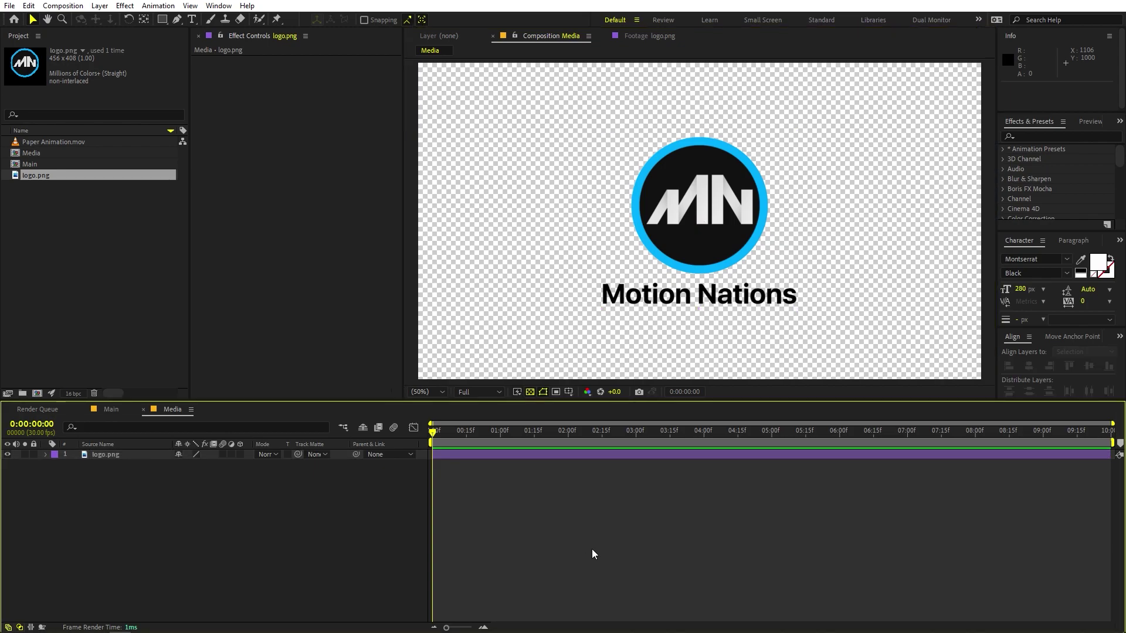
click(104, 409)
click(109, 276)
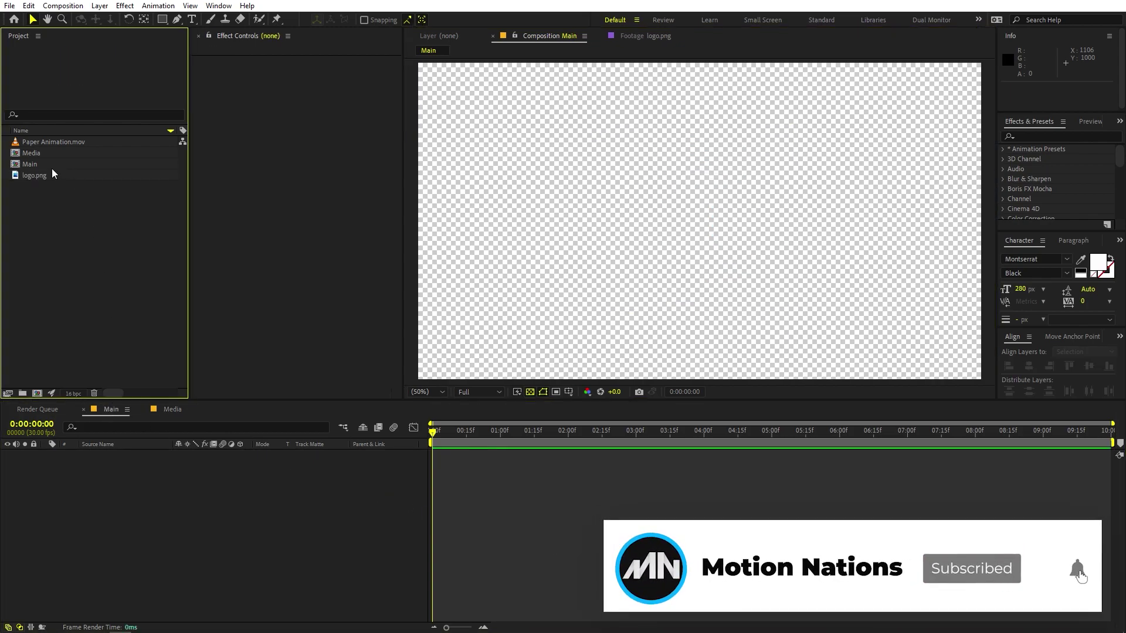
- Add Paper Animation.mov to Main on a black background and preview to a flat-paper frame
drag(50, 141, 124, 510)
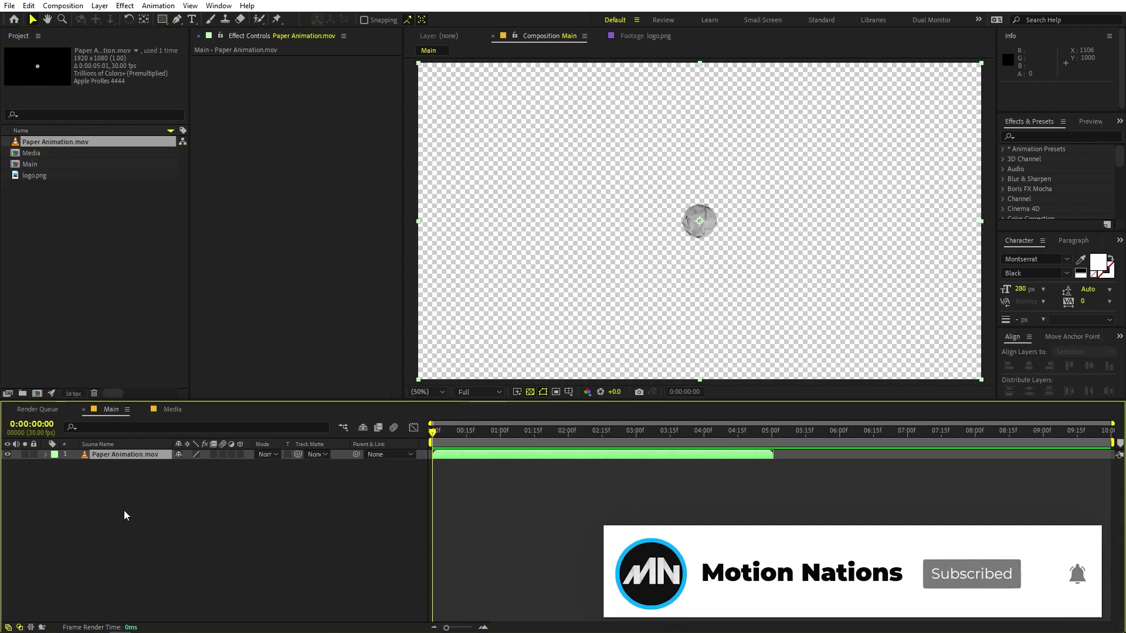
click(179, 506)
click(530, 392)
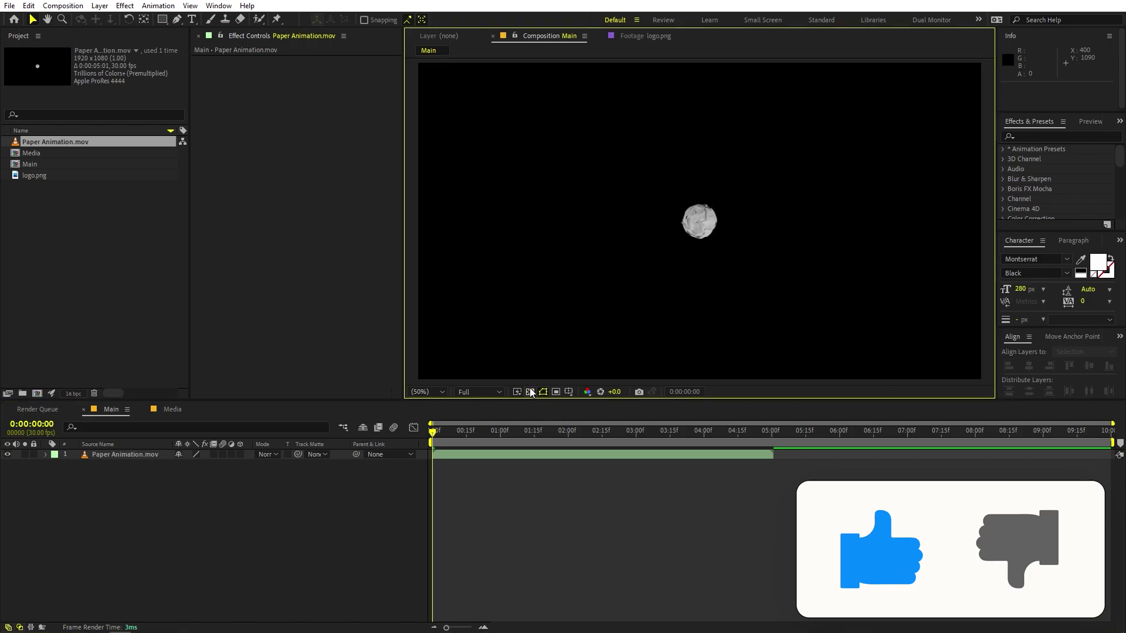
click(440, 473)
key(space)
drag(554, 472, 492, 487)
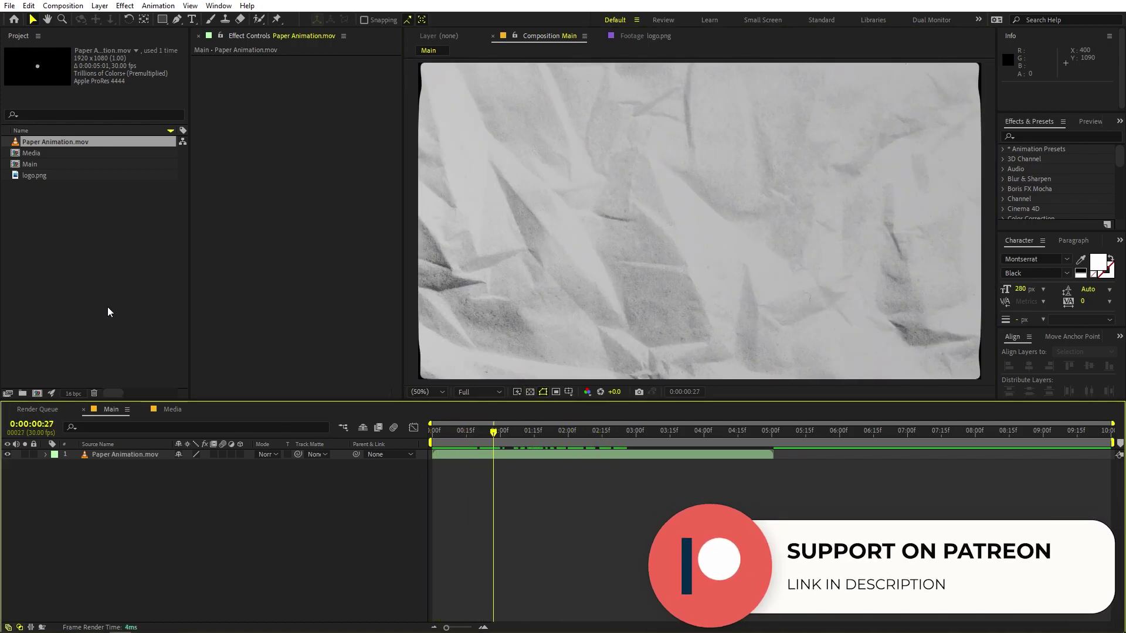
click(88, 246)
- Stack the Media composition above it and a second Paper Animation.mov copy on top
drag(32, 152, 117, 452)
click(118, 506)
click(42, 276)
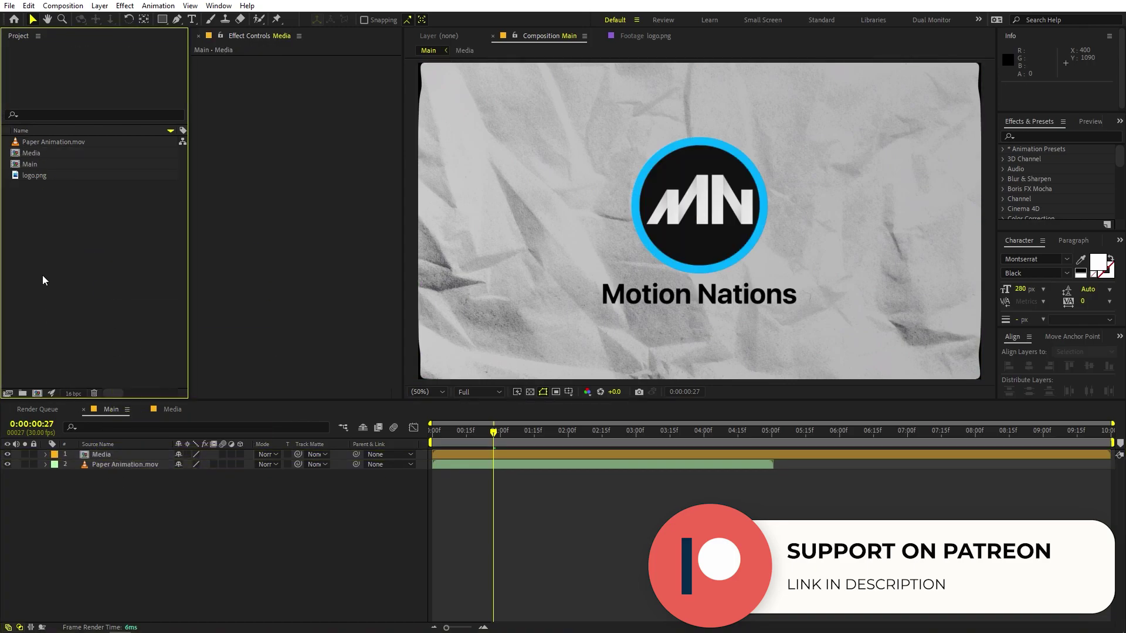
drag(51, 143, 101, 473)
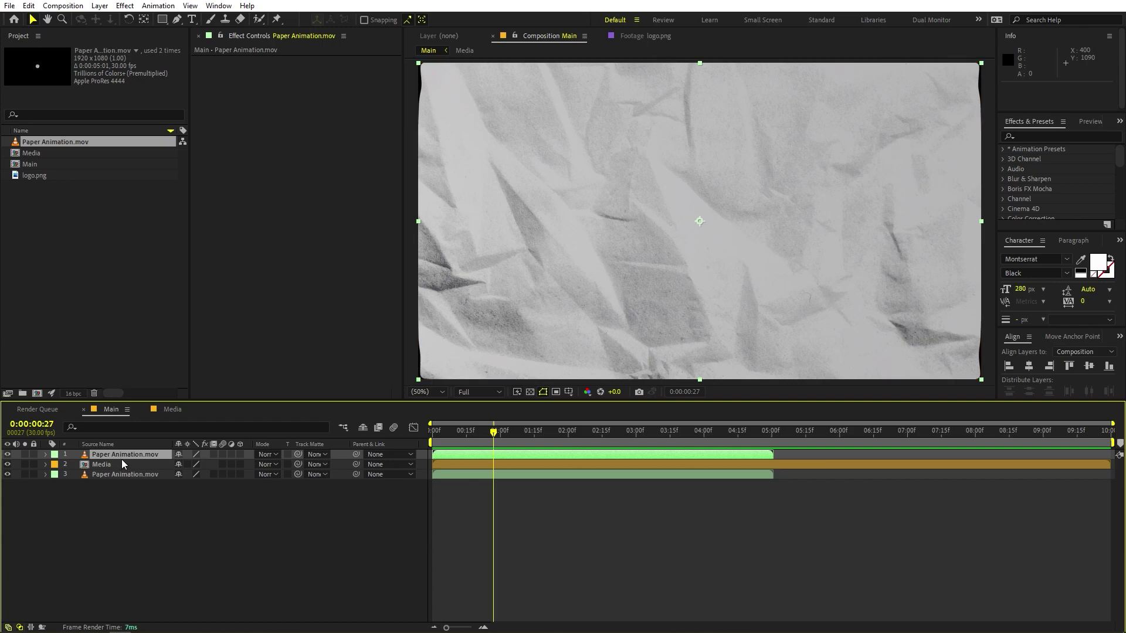
- At the first frame, pick-whip the top Paper Animation.mov layer as Media's track matte
drag(499, 433, 419, 448)
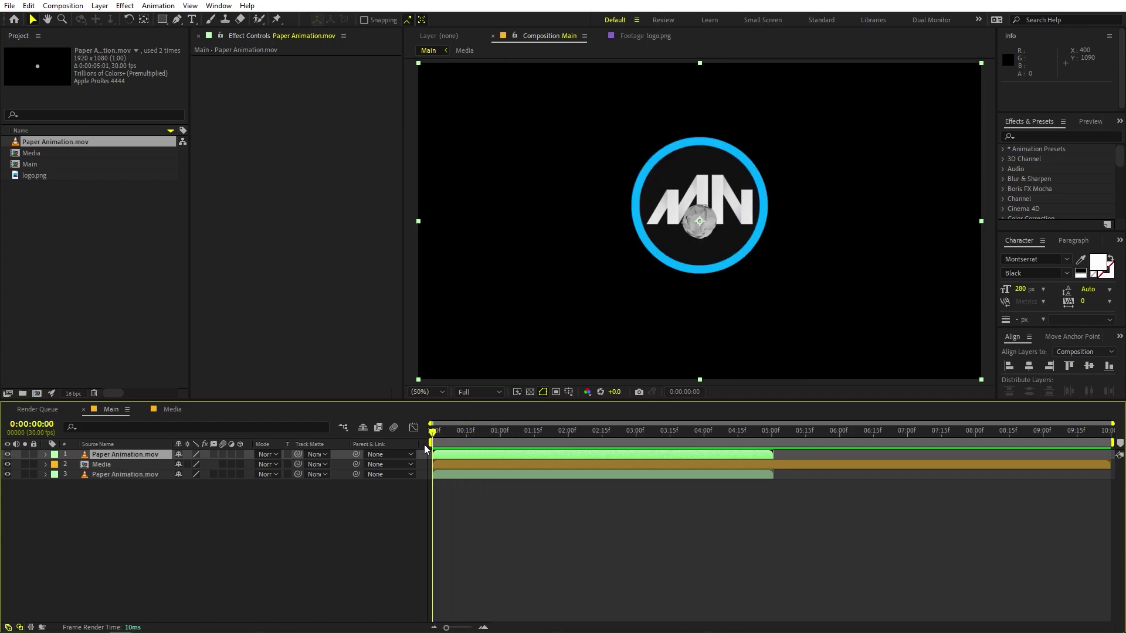
click(105, 464)
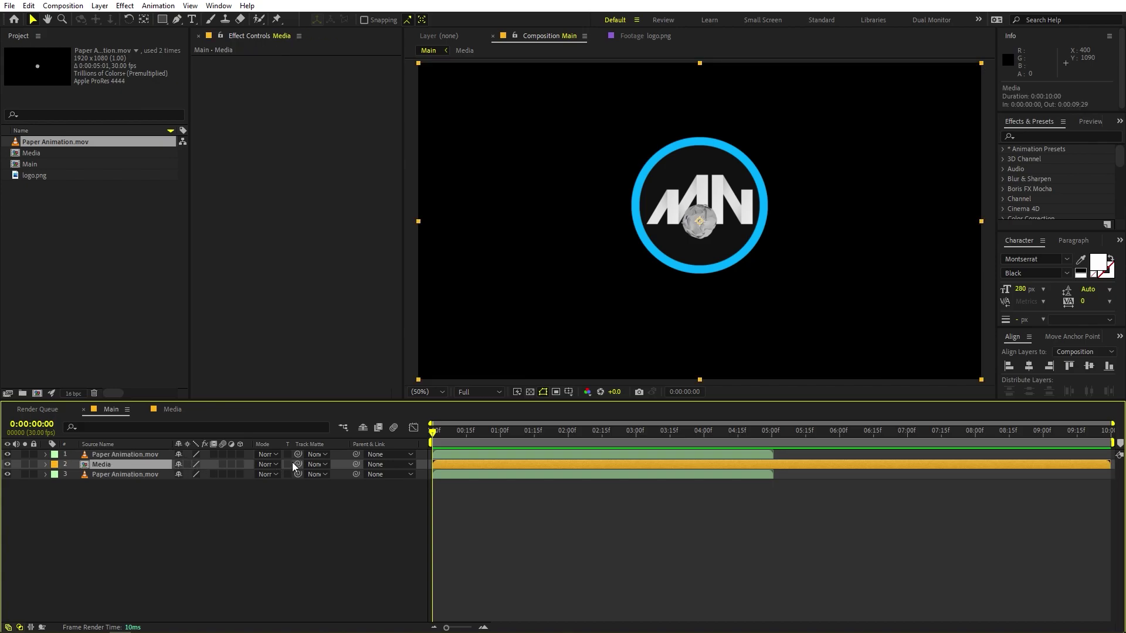
drag(298, 465, 118, 455)
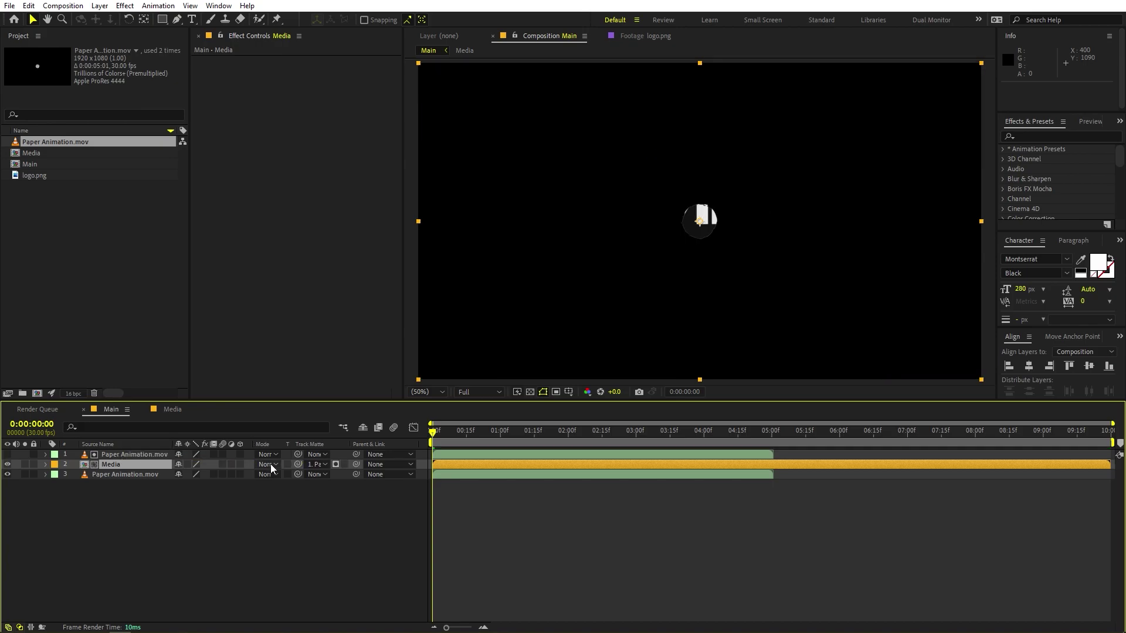
click(321, 464)
click(350, 491)
click(275, 516)
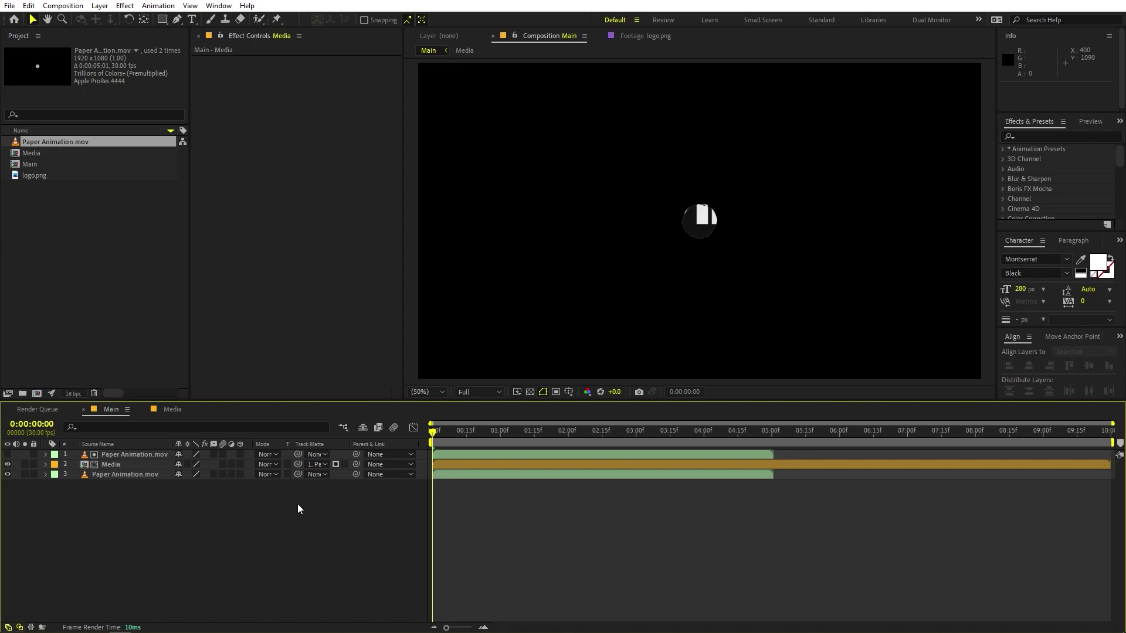
click(317, 464)
click(262, 531)
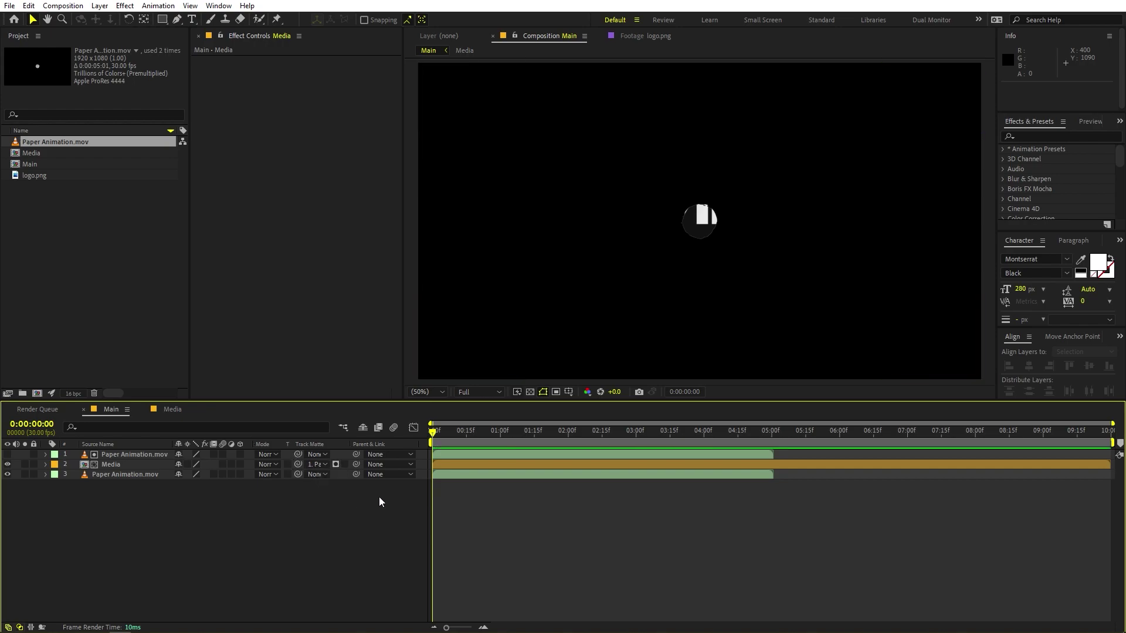
- Confirm layer 1 Paper Animation.mov as the matte and preview the matted logo
click(115, 466)
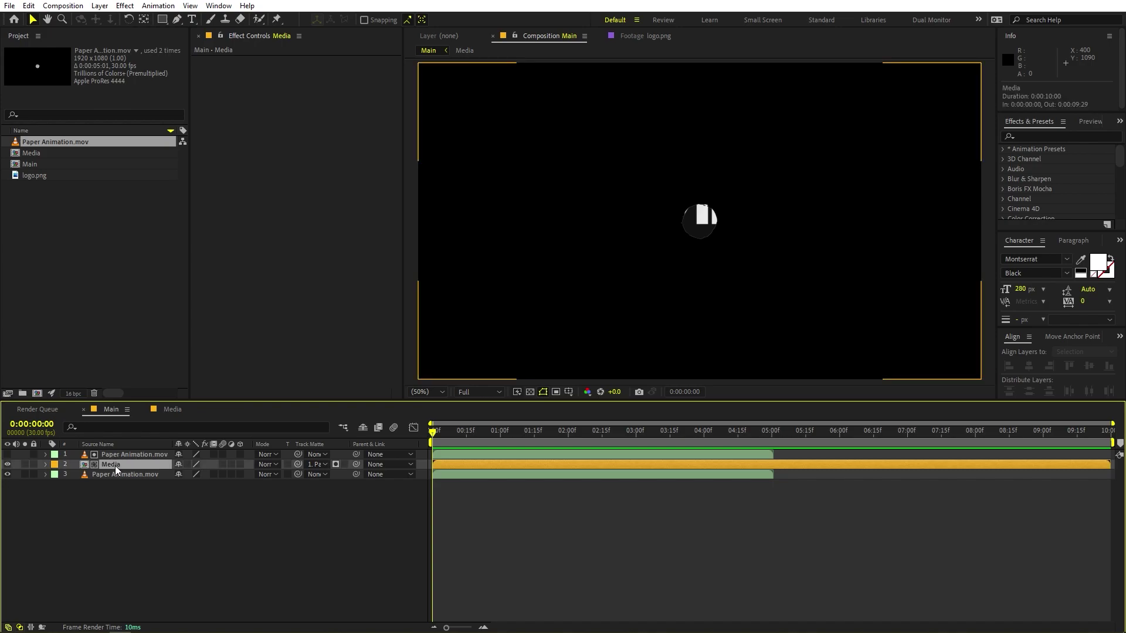
click(312, 464)
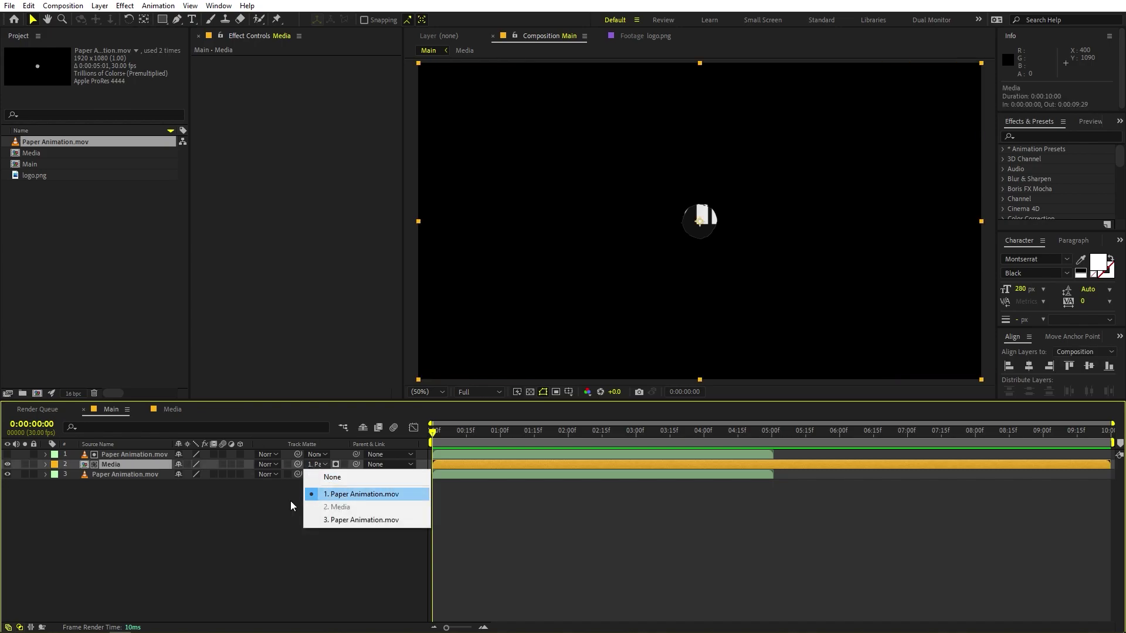
click(269, 514)
key(space)
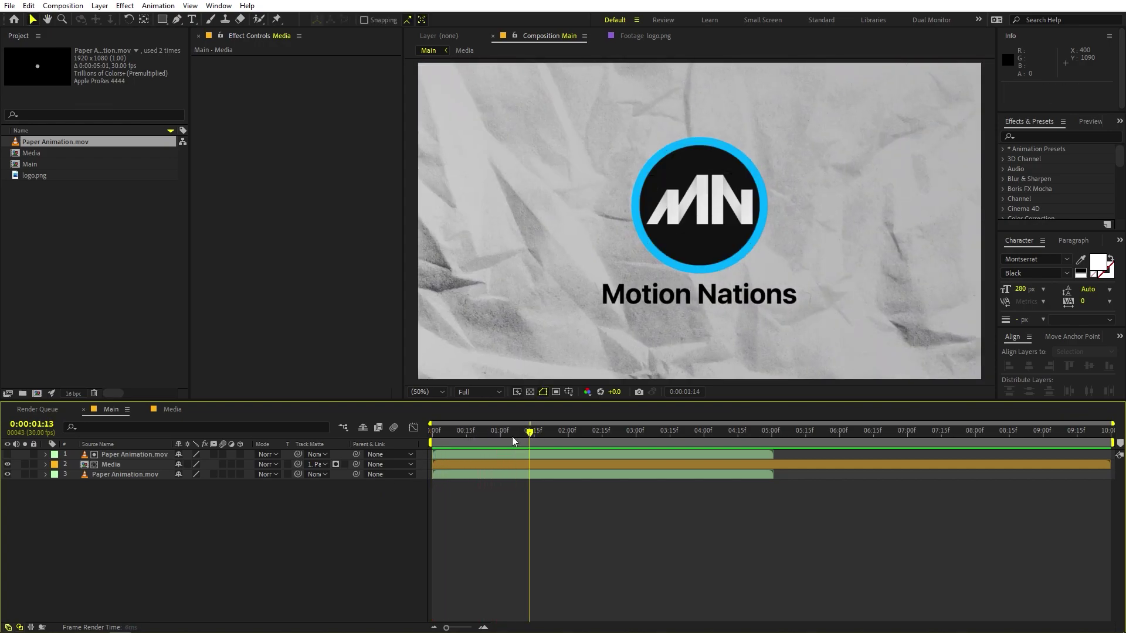
key(space)
- Set the Media layer's blend mode to Multiply on a frame showing the logo
drag(433, 458, 556, 462)
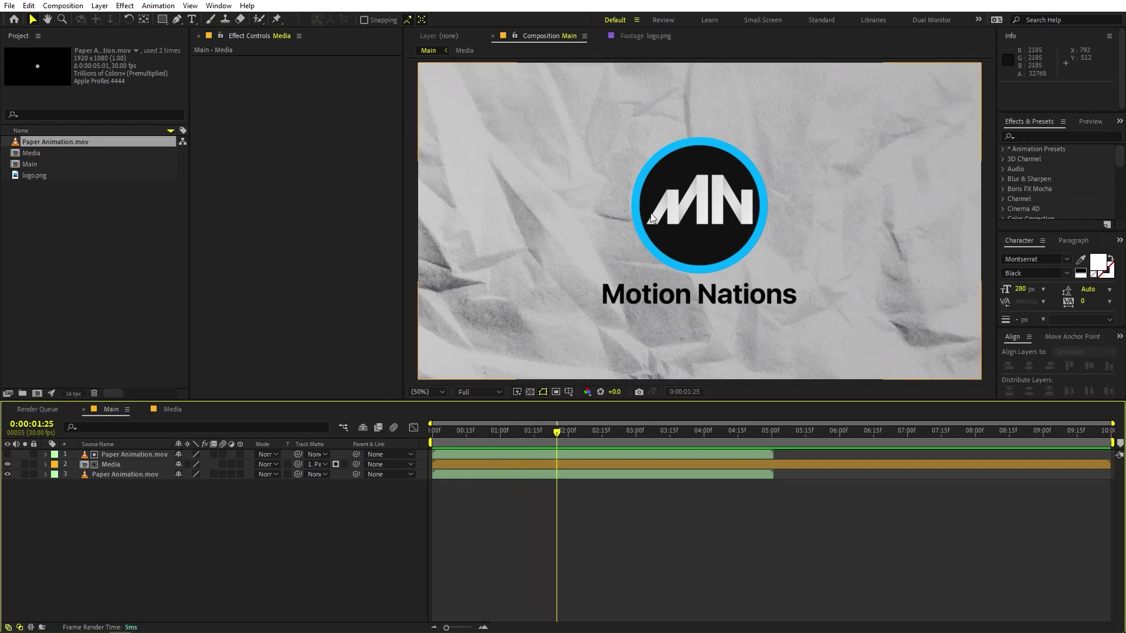
scroll(678, 207, up, 4)
scroll(675, 200, down, 2)
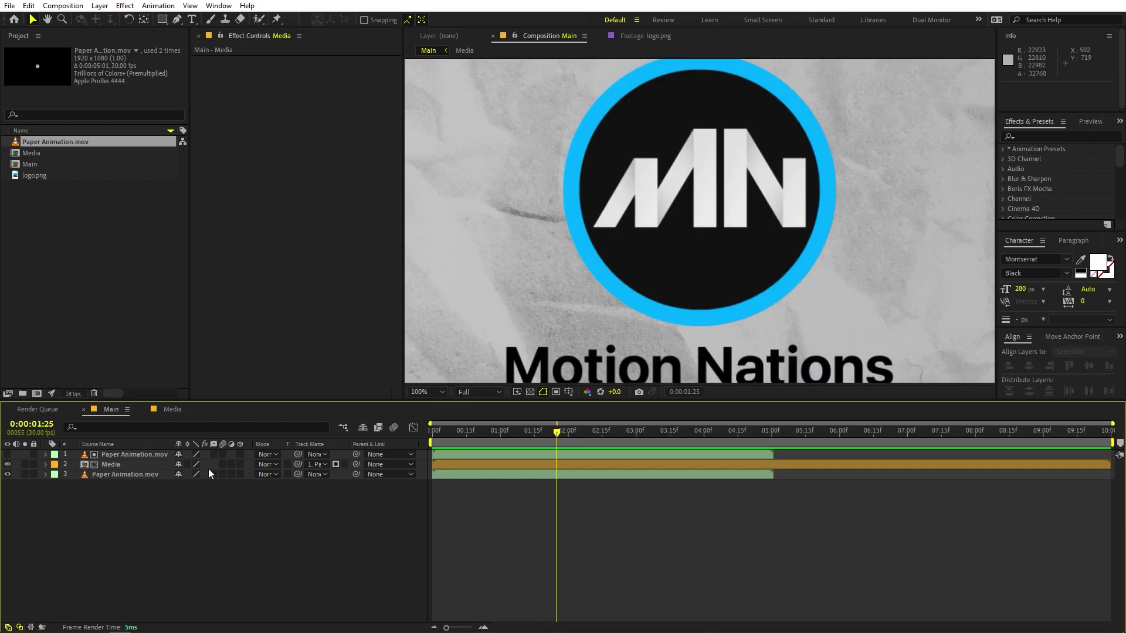
click(121, 464)
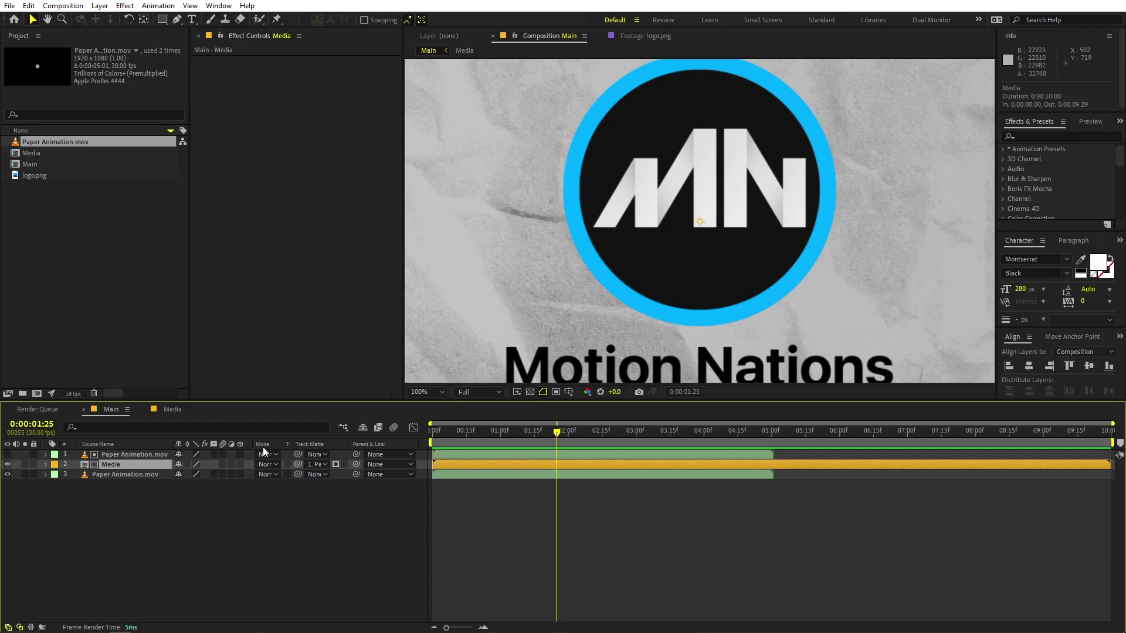
click(269, 464)
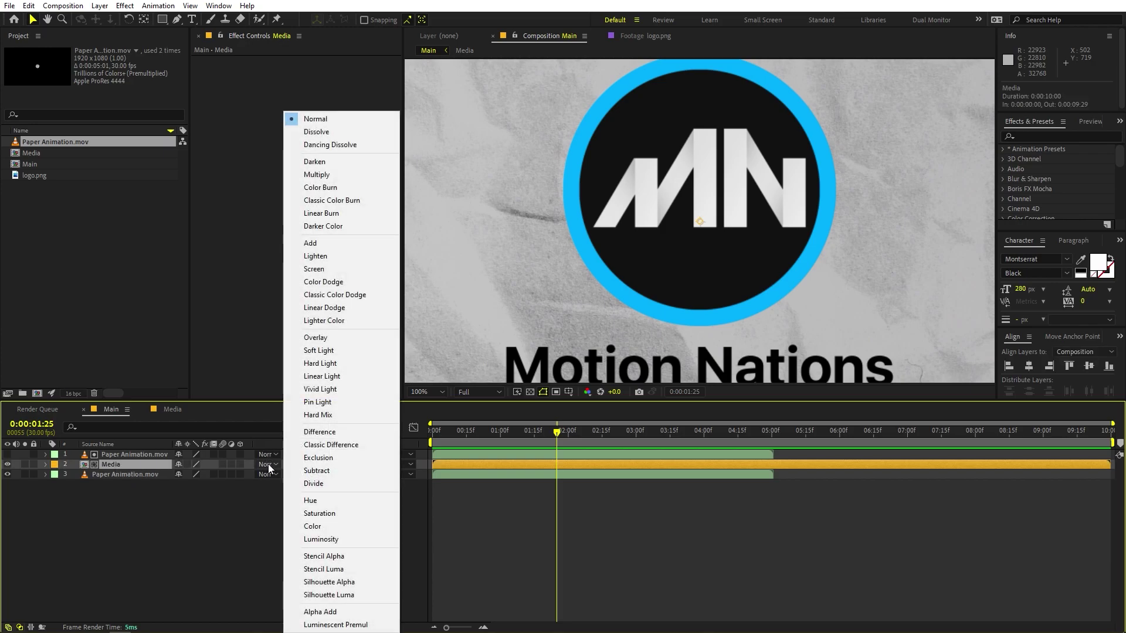
click(320, 175)
- Zoom in to inspect the blended logo and Motion Nations text, then fit the viewer
key(period)
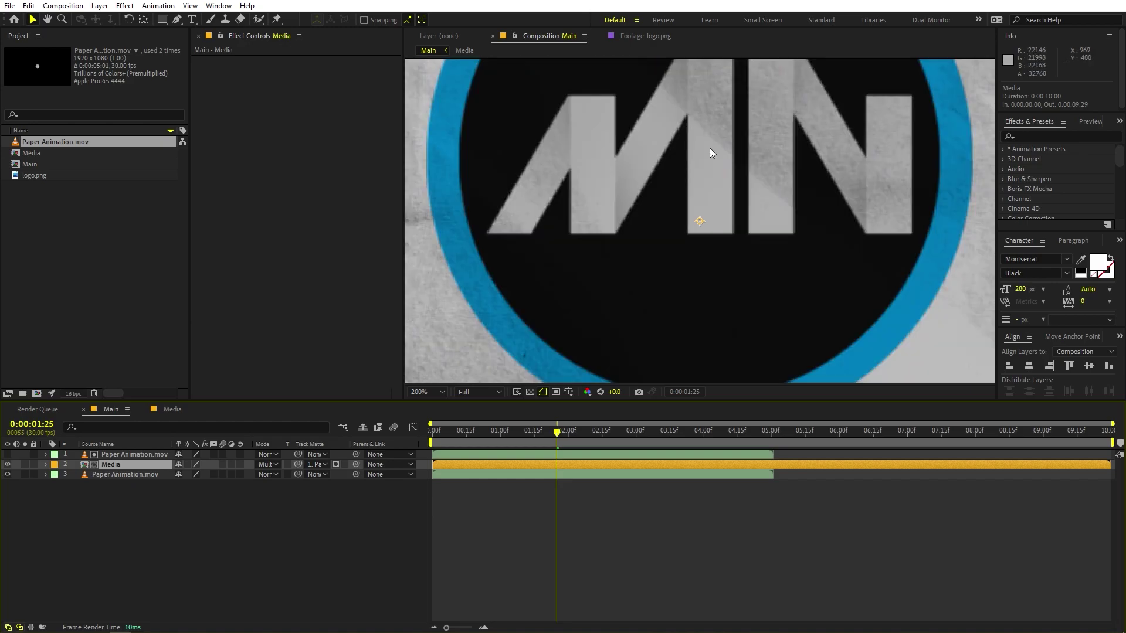
drag(709, 148, 723, 244)
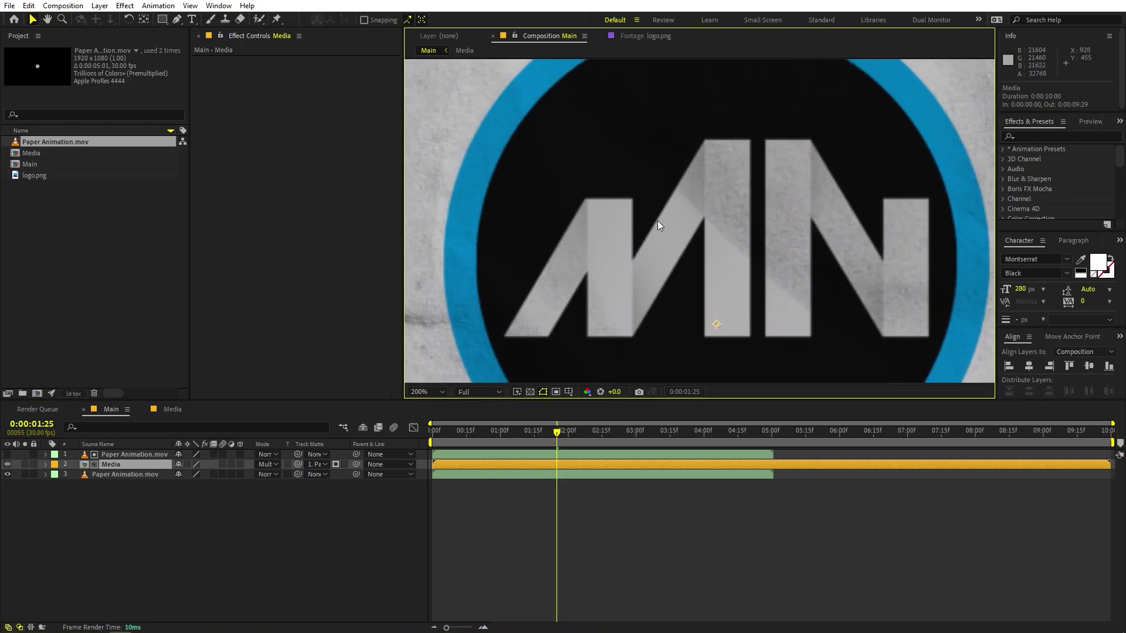
key(comma)
drag(663, 305, 670, 201)
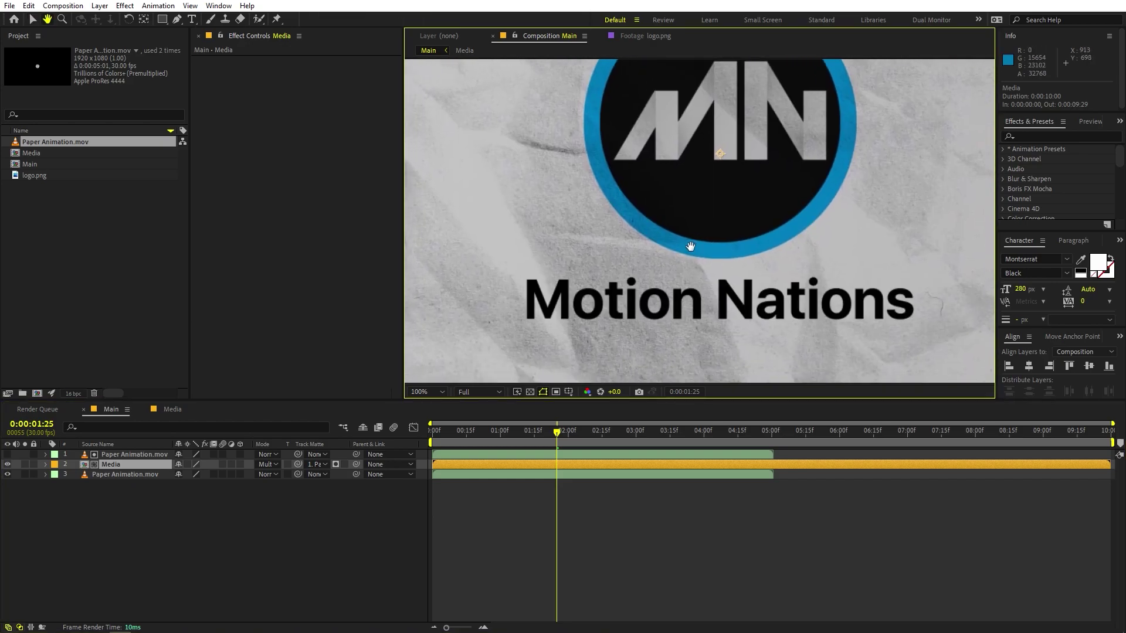
key(comma)
key(comma)
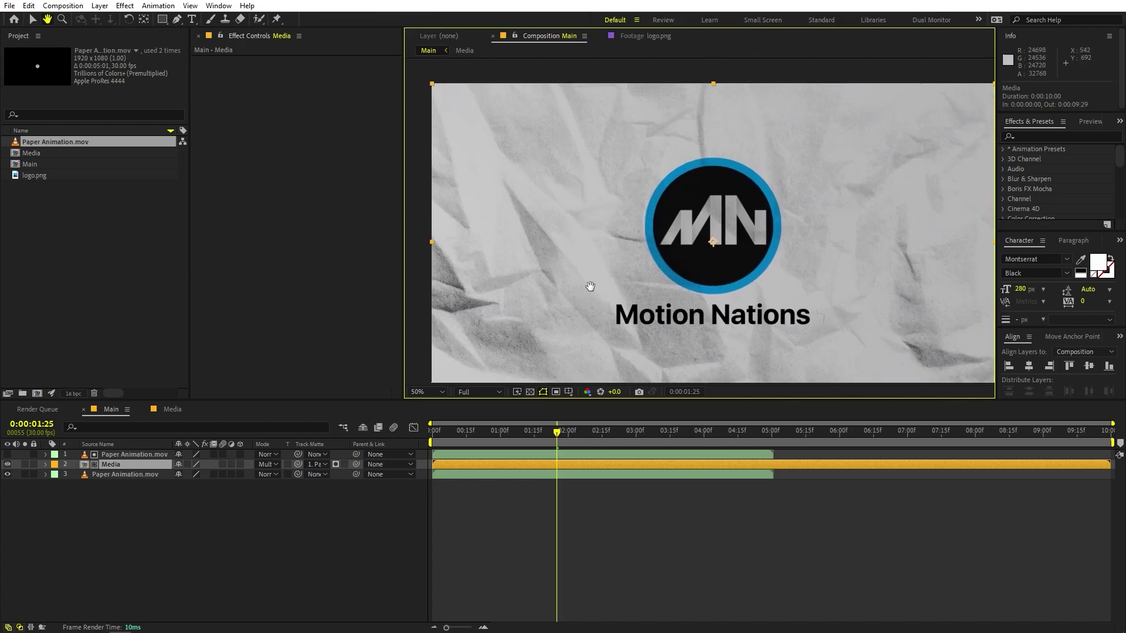
key(v)
click(420, 381)
click(427, 391)
click(441, 411)
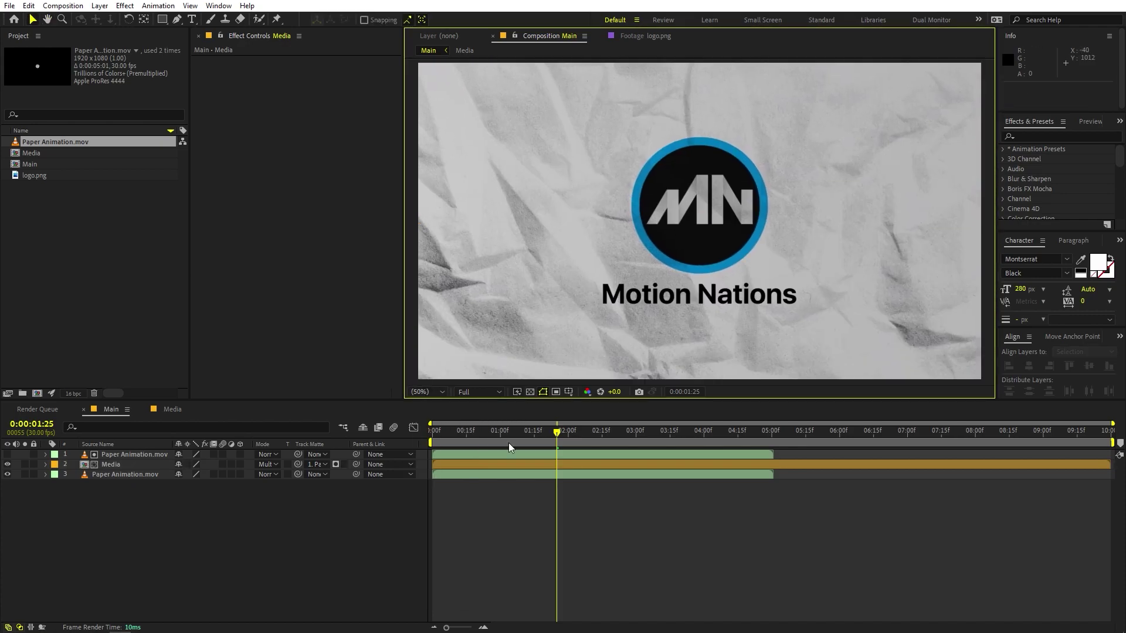
drag(559, 434, 395, 445)
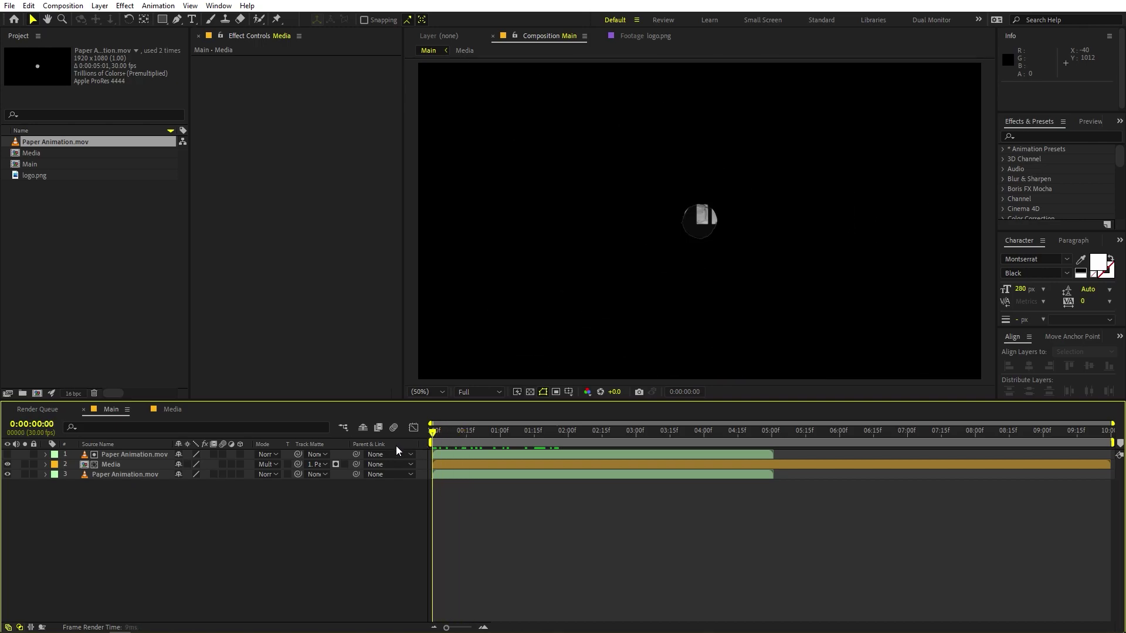
key(space)
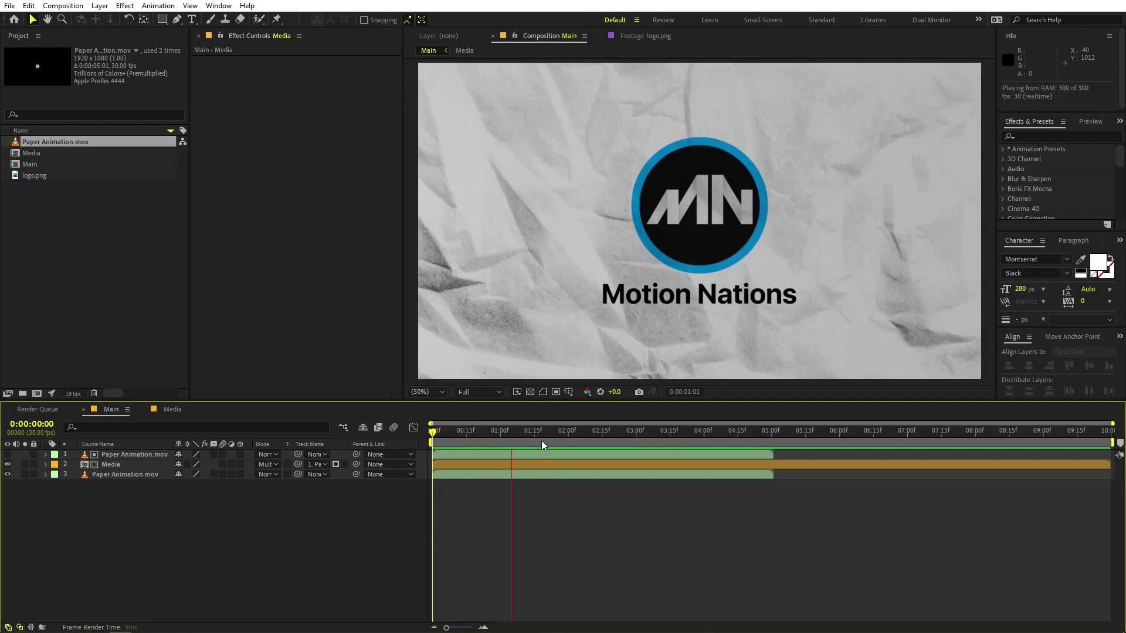
drag(537, 437, 502, 441)
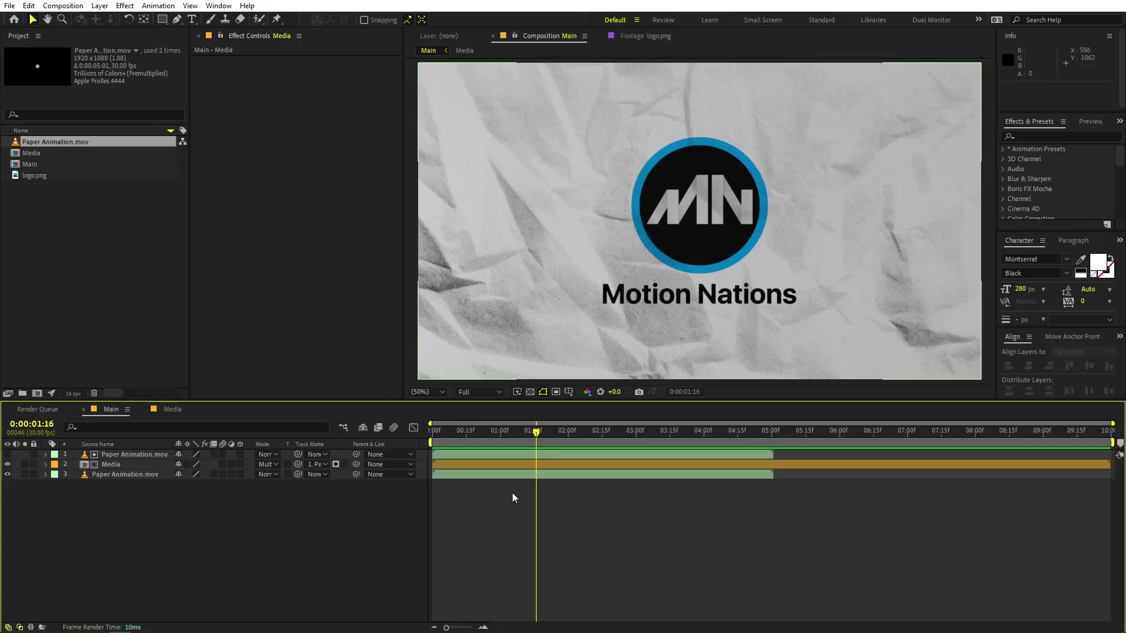
click(130, 462)
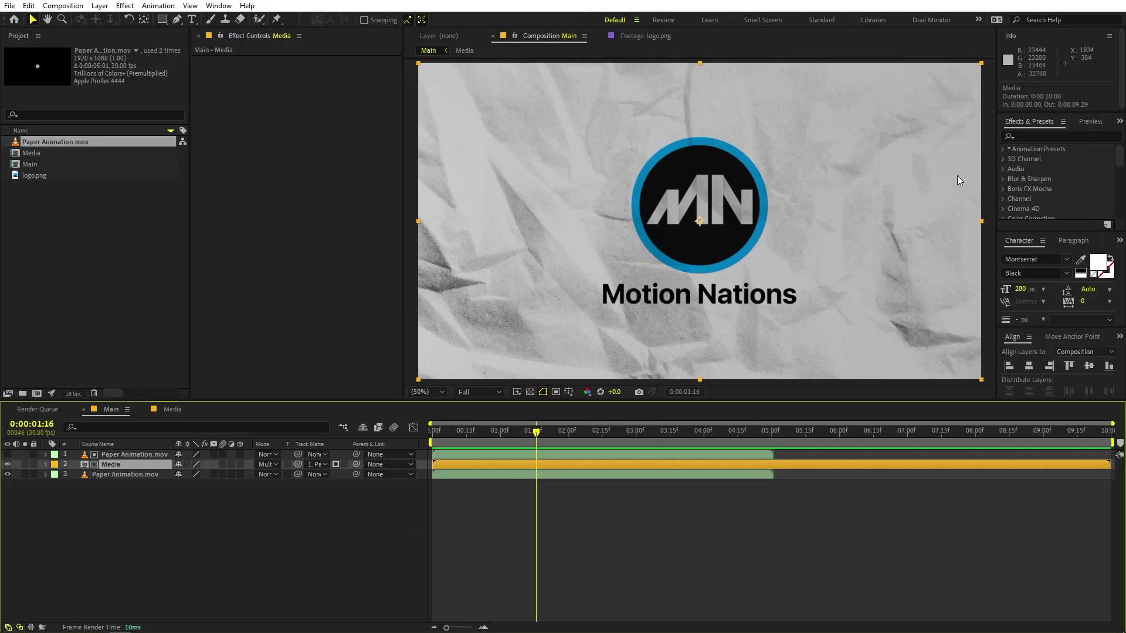
- Apply Displacement Map to Media with 3. Paper Animation.mov as the map layer
click(1031, 136)
text(d)
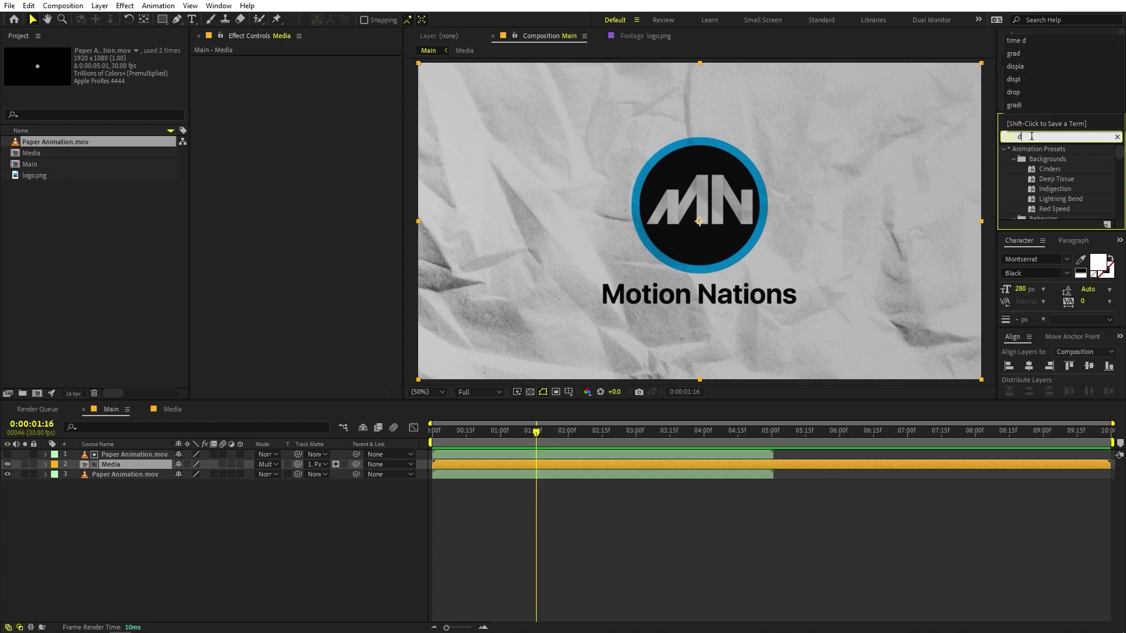
text(ispla)
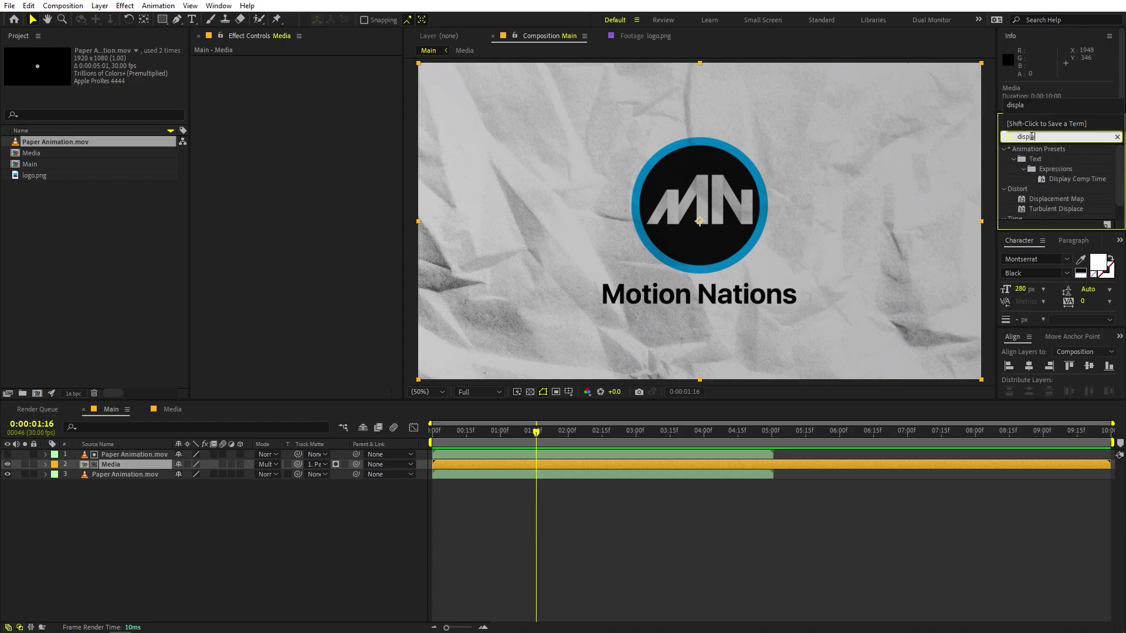
drag(1047, 200, 127, 467)
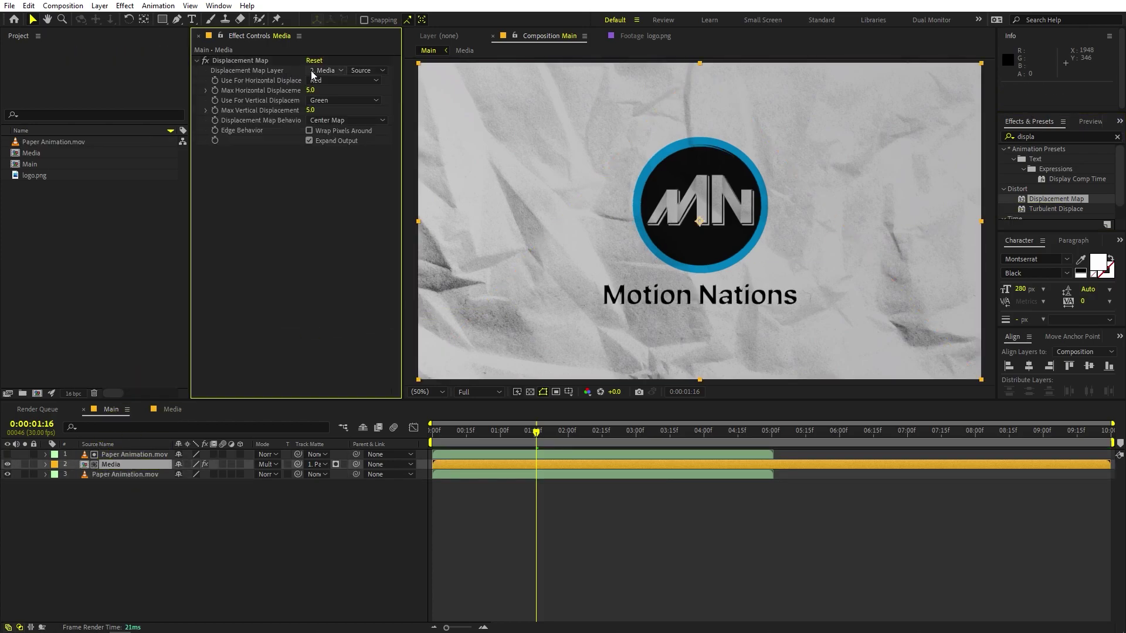
click(321, 70)
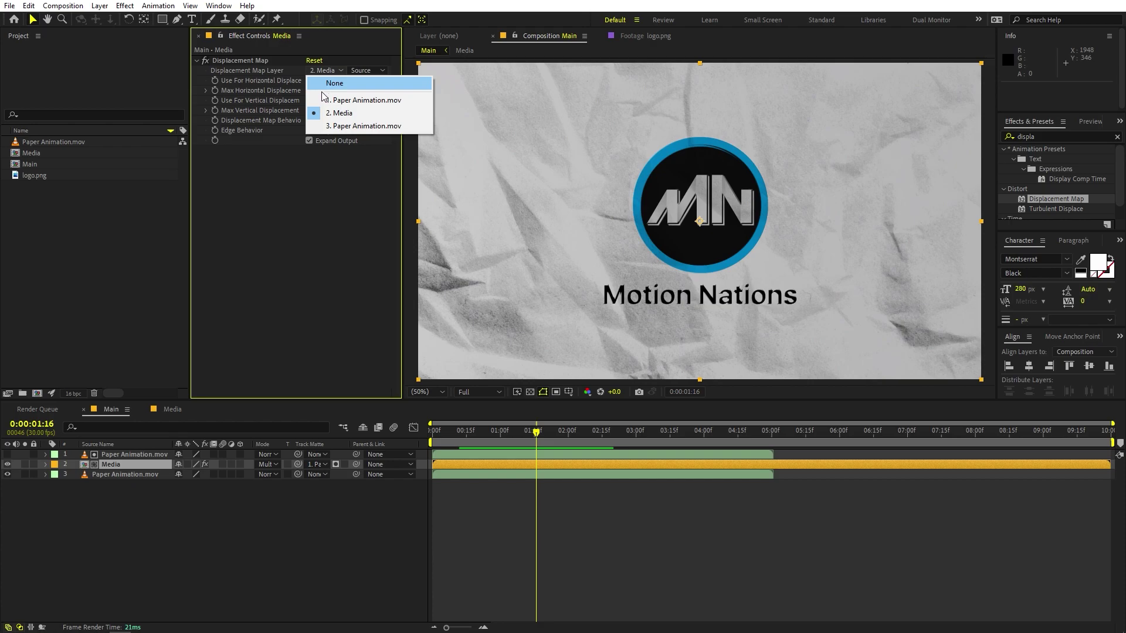
click(342, 126)
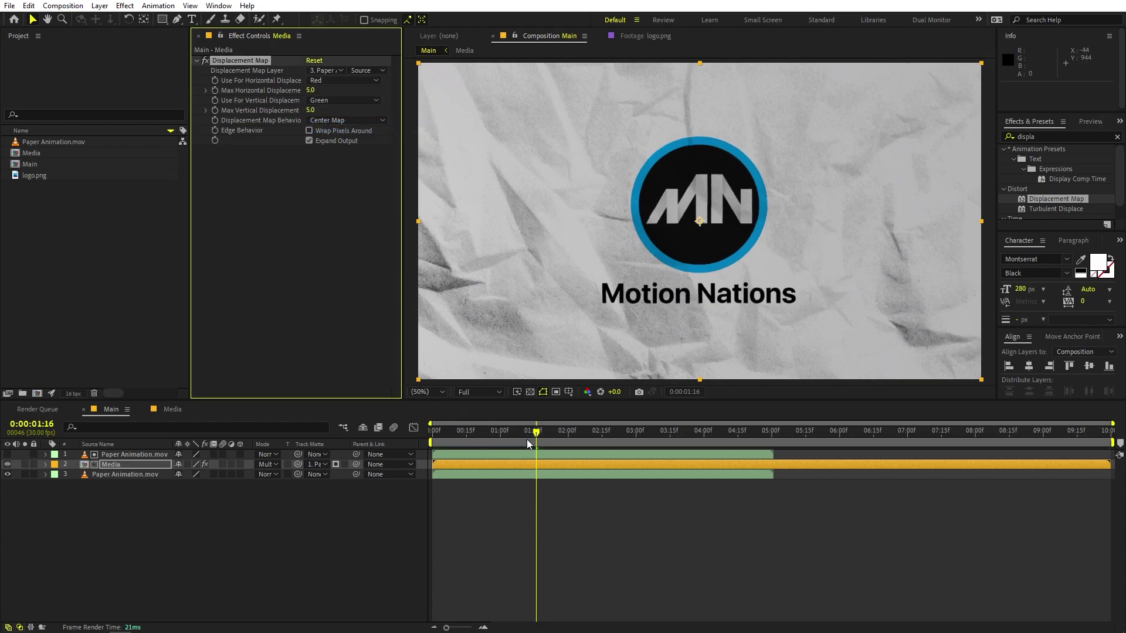
- Test a horizontal displacement of 139 at 1:07, undo it, and return to 1:03
drag(525, 440, 516, 439)
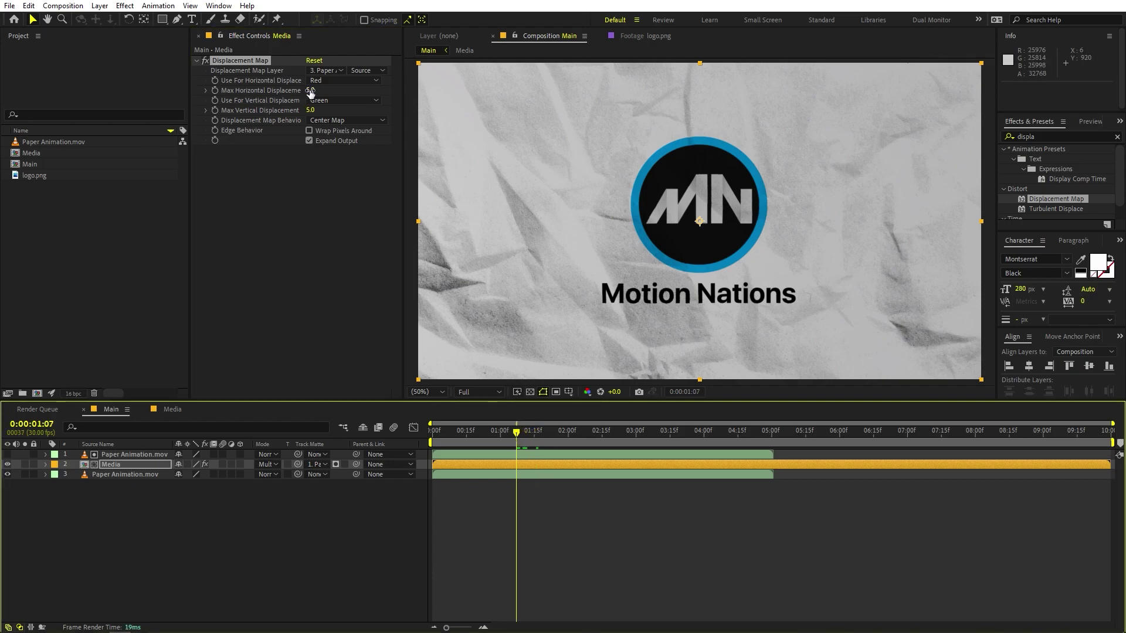
drag(310, 92, 388, 93)
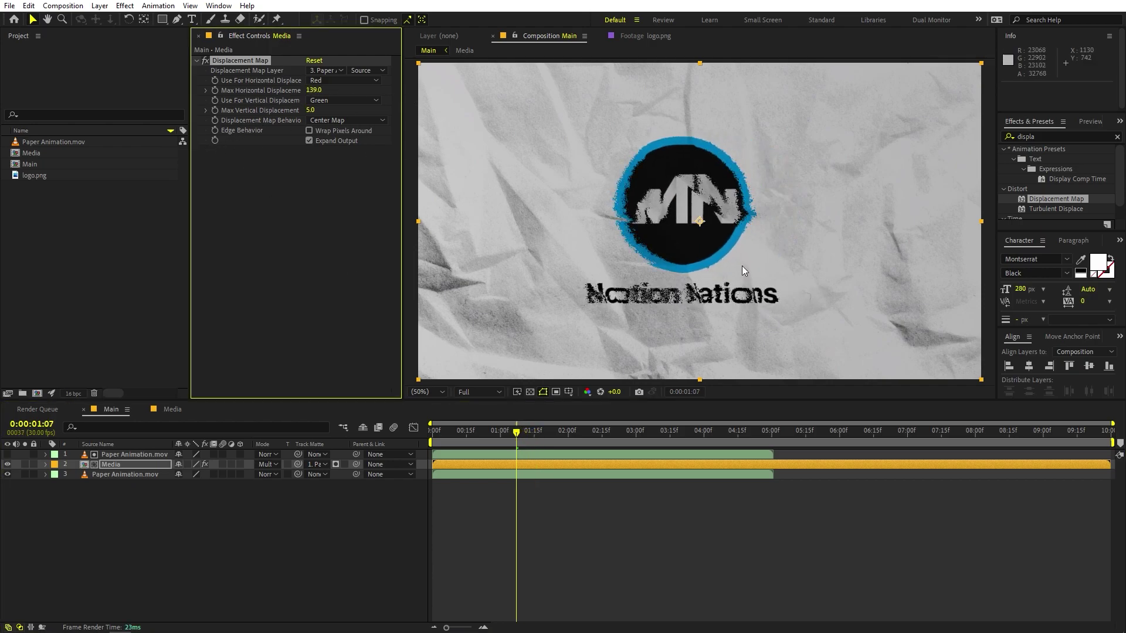
key(ctrl+z)
click(508, 437)
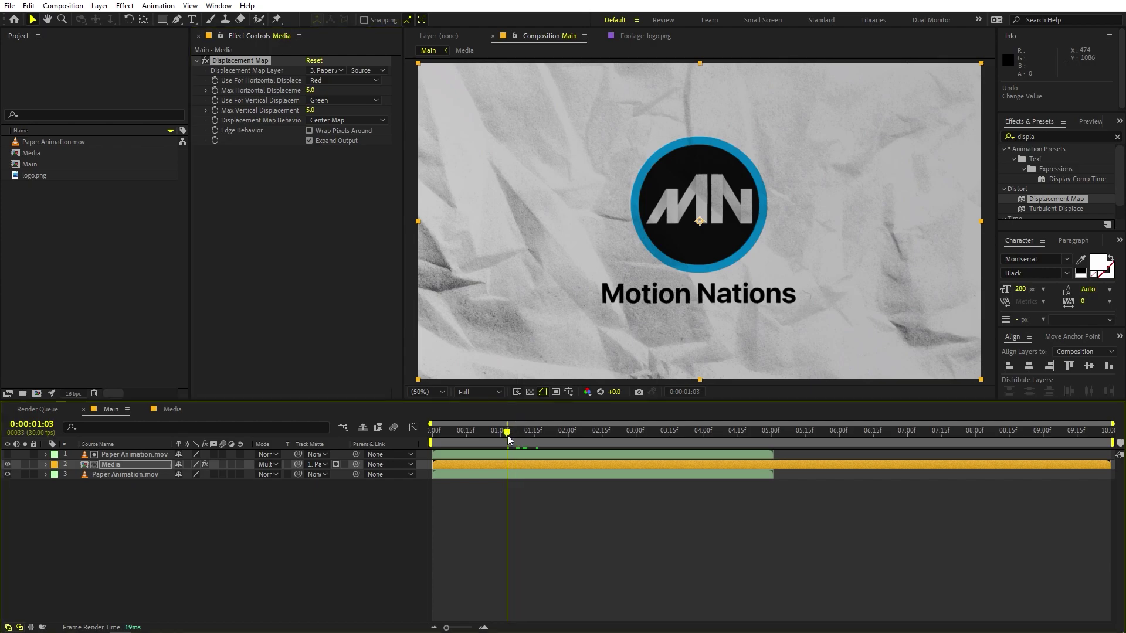
- Keyframe Max Horizontal Displacement 50 and Max Vertical Displacement 150 at the first frame
drag(505, 437, 407, 448)
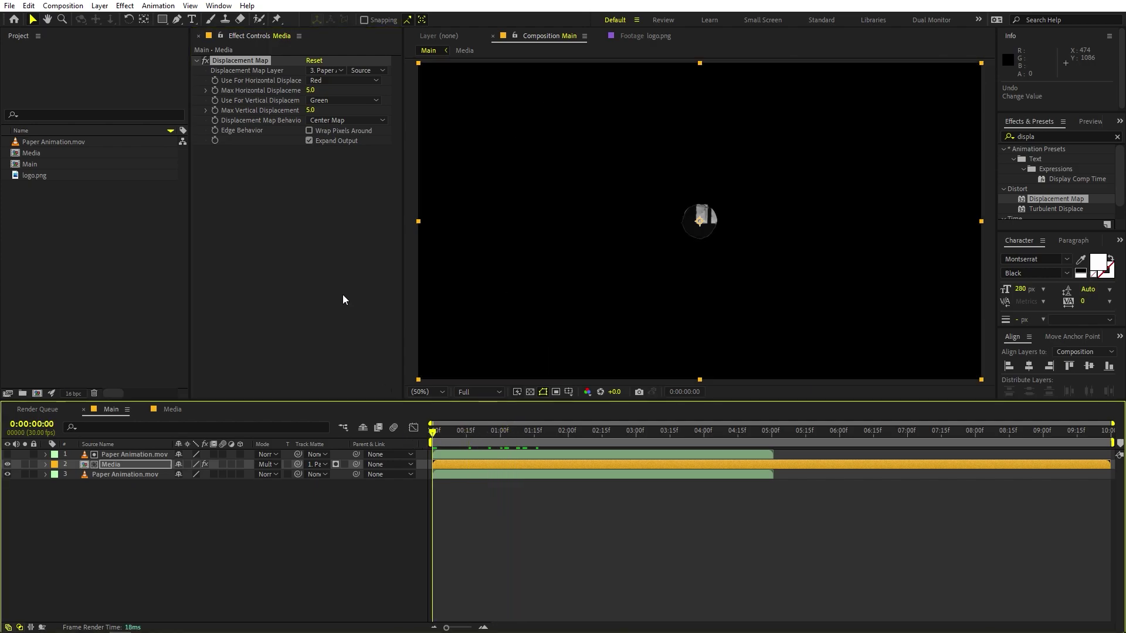
click(215, 91)
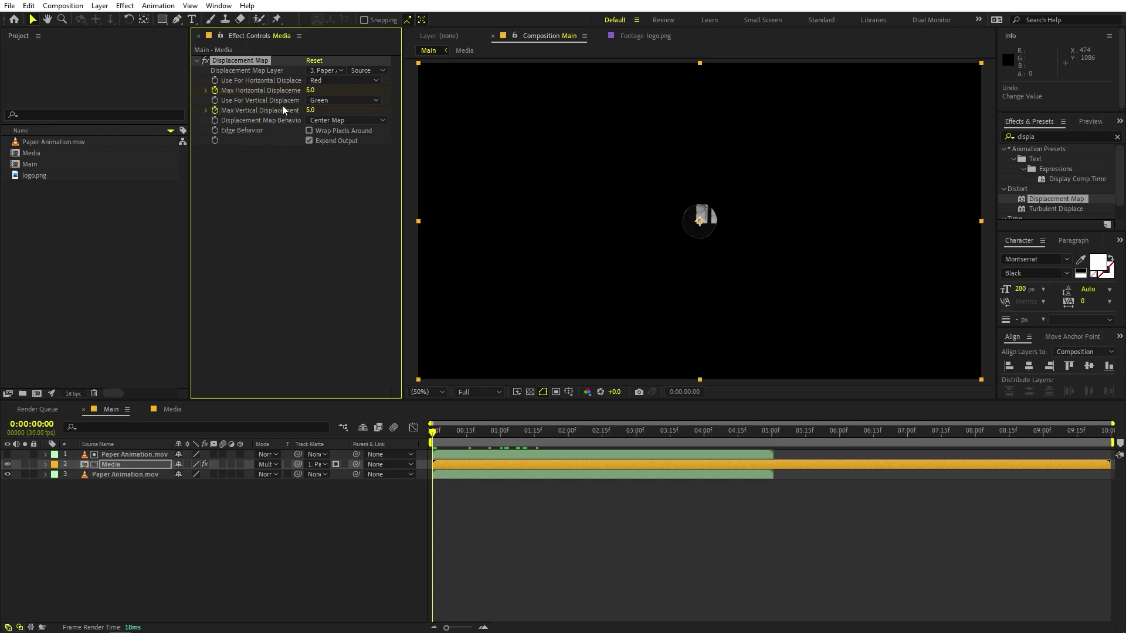
text(50)
key(Return)
click(309, 110)
text(150)
key(Return)
key(u)
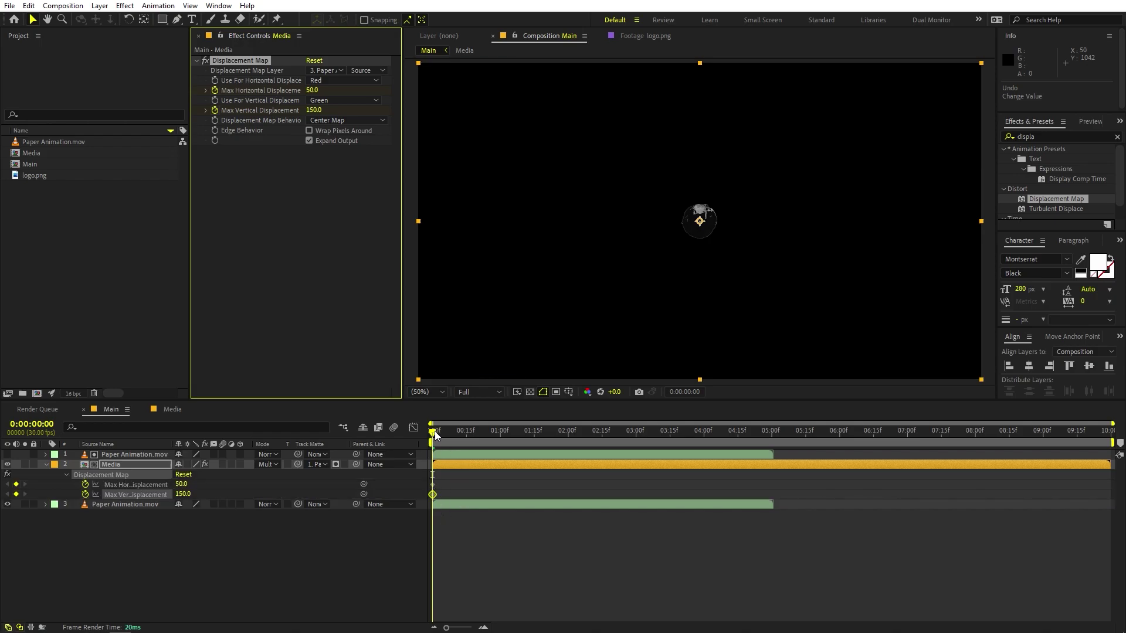
- Set horizontal displacement 10 and vertical 50 at the half-crumpled paper frame
drag(435, 435, 462, 436)
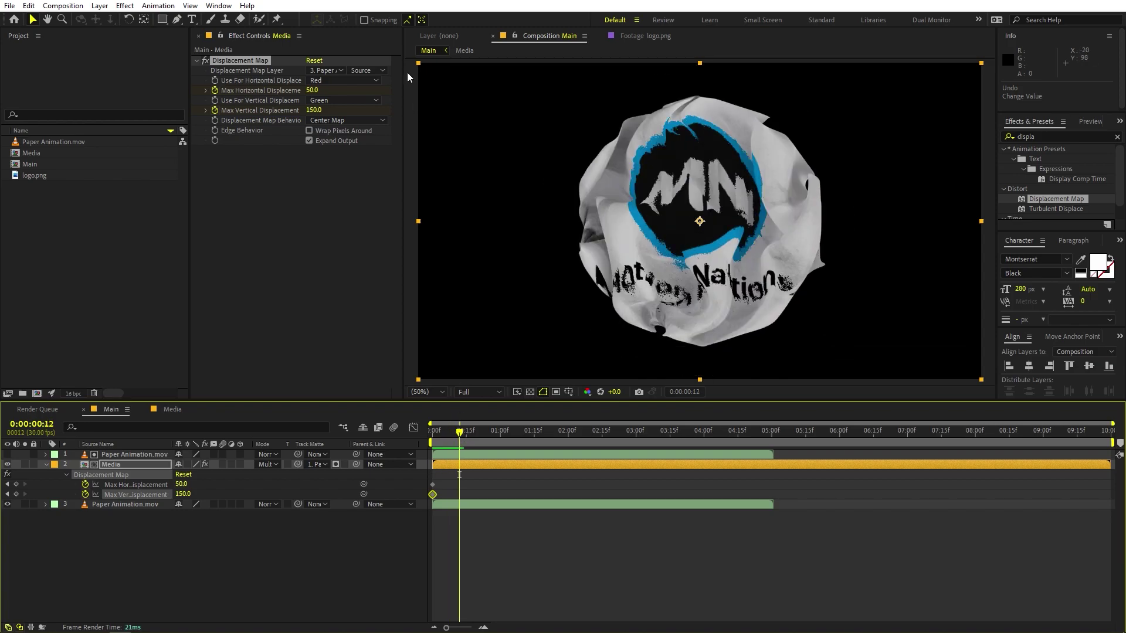
click(313, 90)
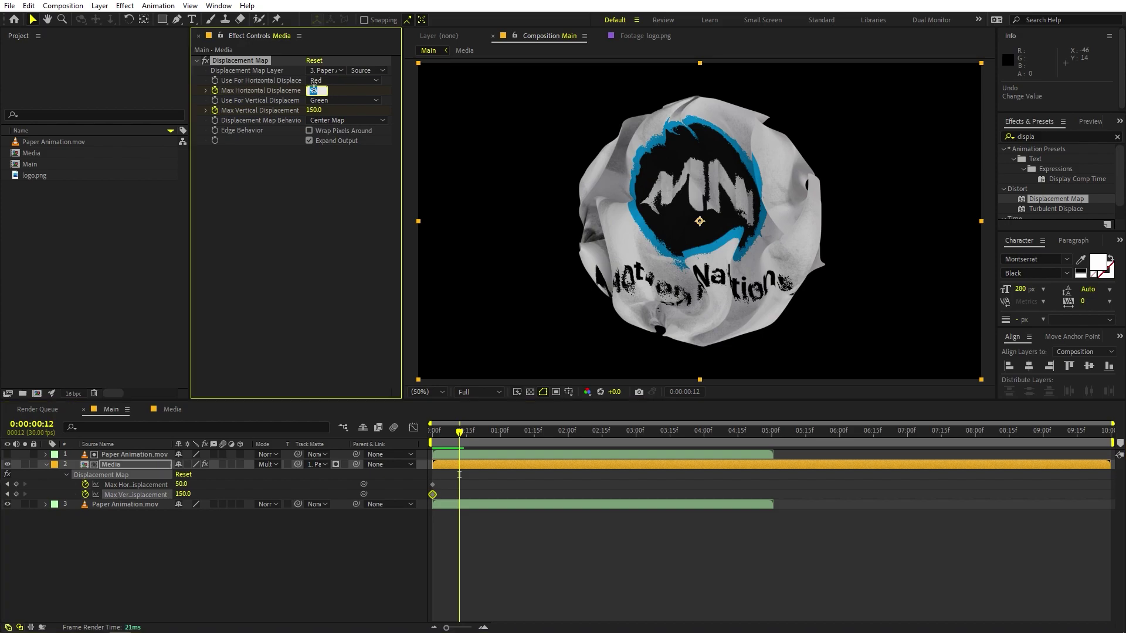
text(10)
key(Return)
click(316, 109)
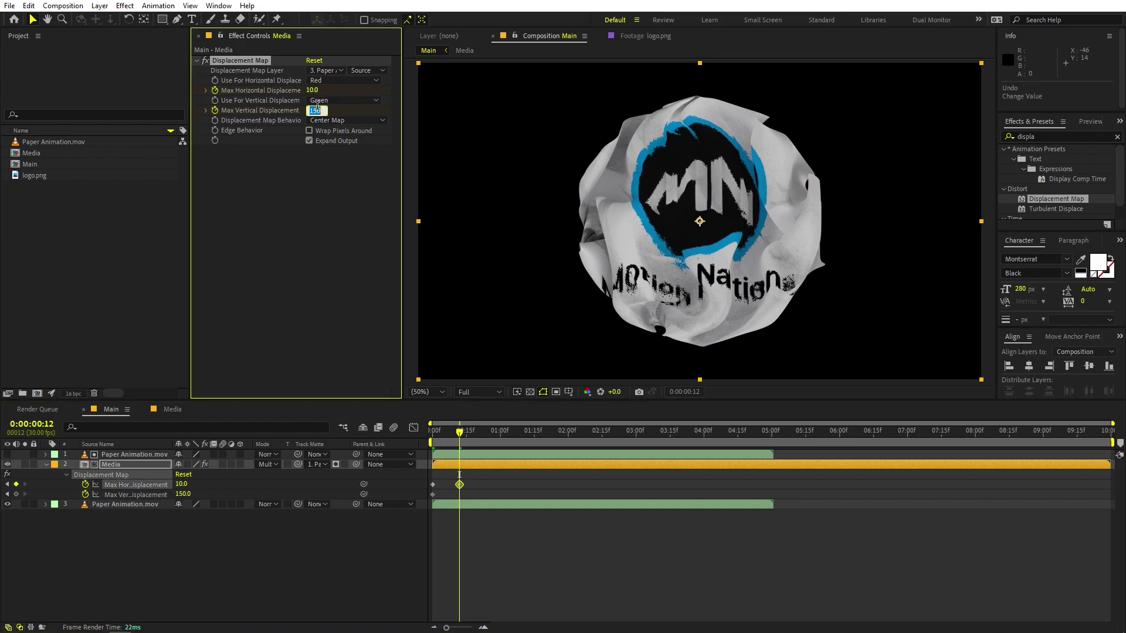
text(50)
key(Return)
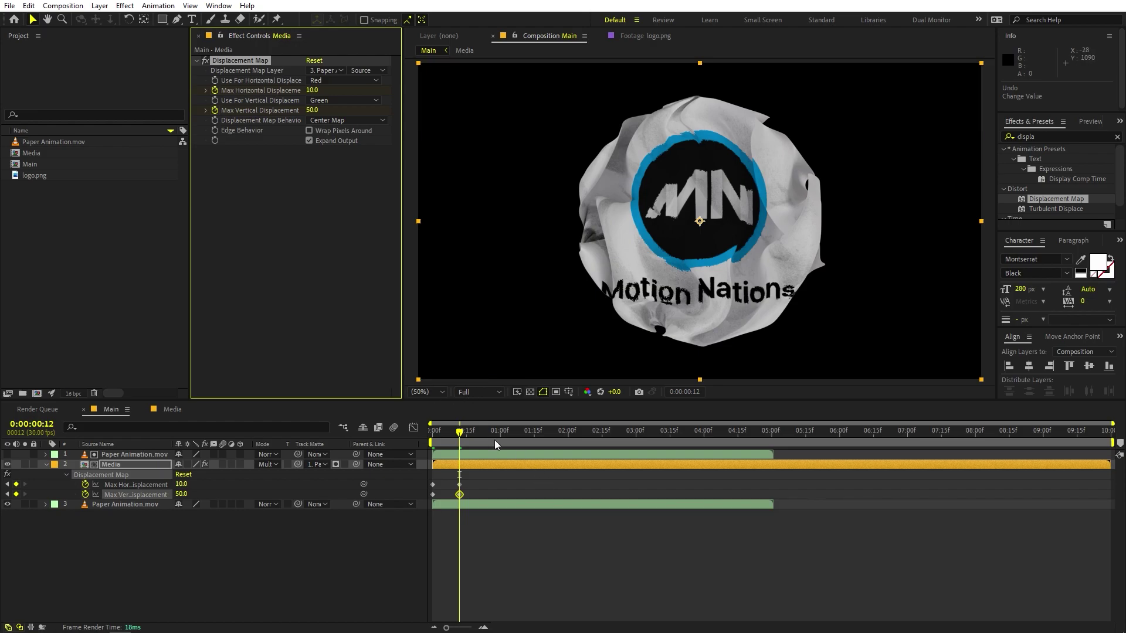
- Set both displacement maximums to 5.0 at frame 15, then preview from the start
click(466, 439)
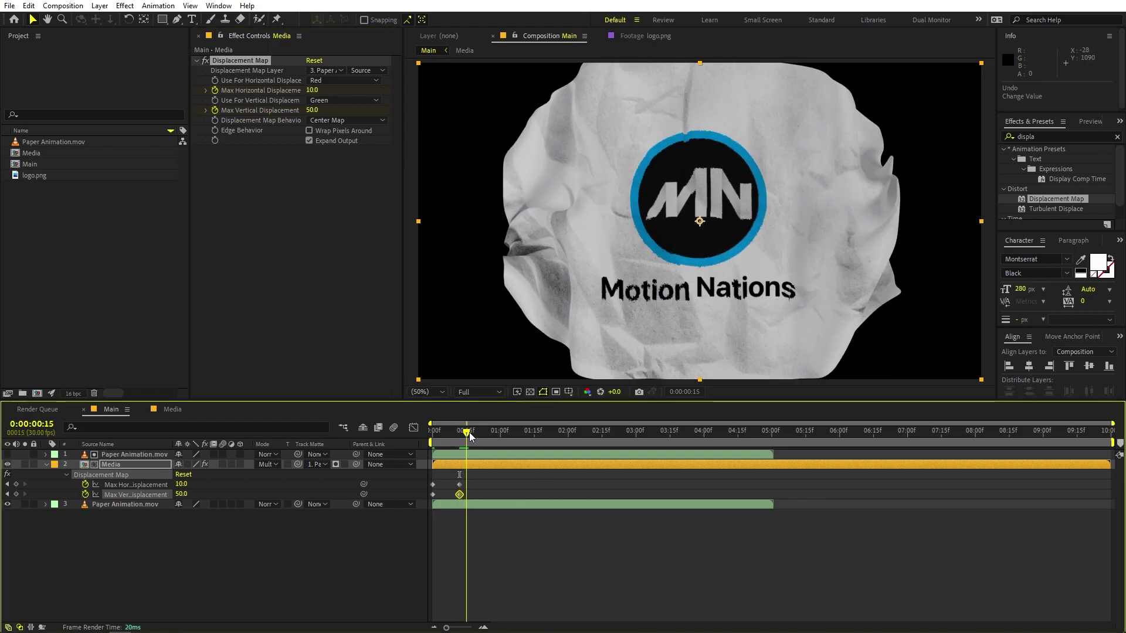
click(314, 90)
text(0)
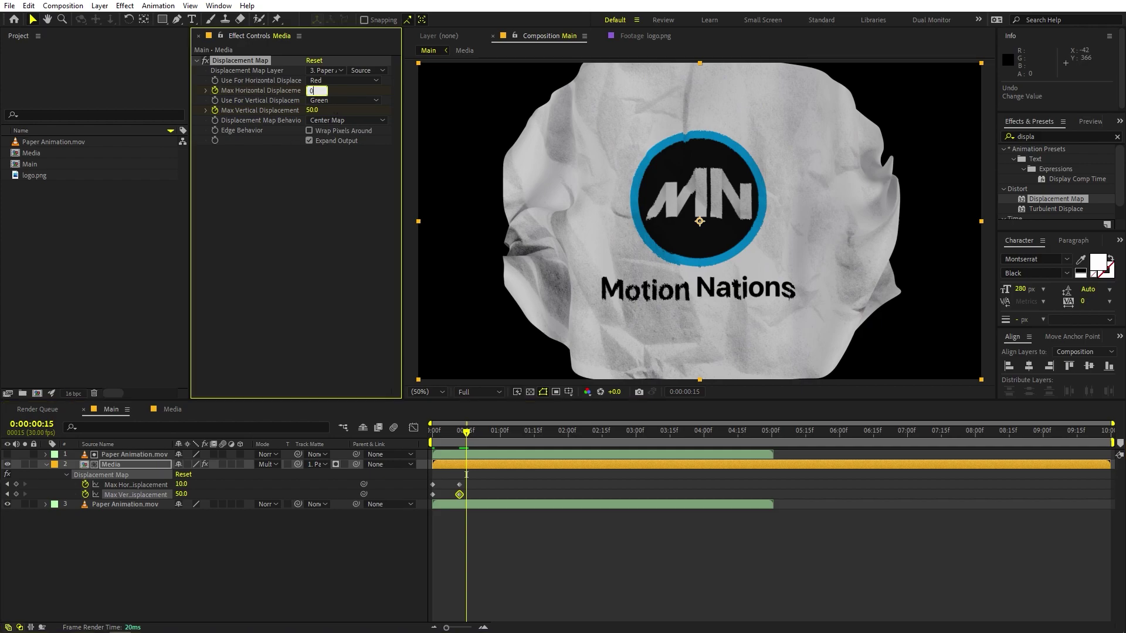
key(Tab)
text(0)
key(Return)
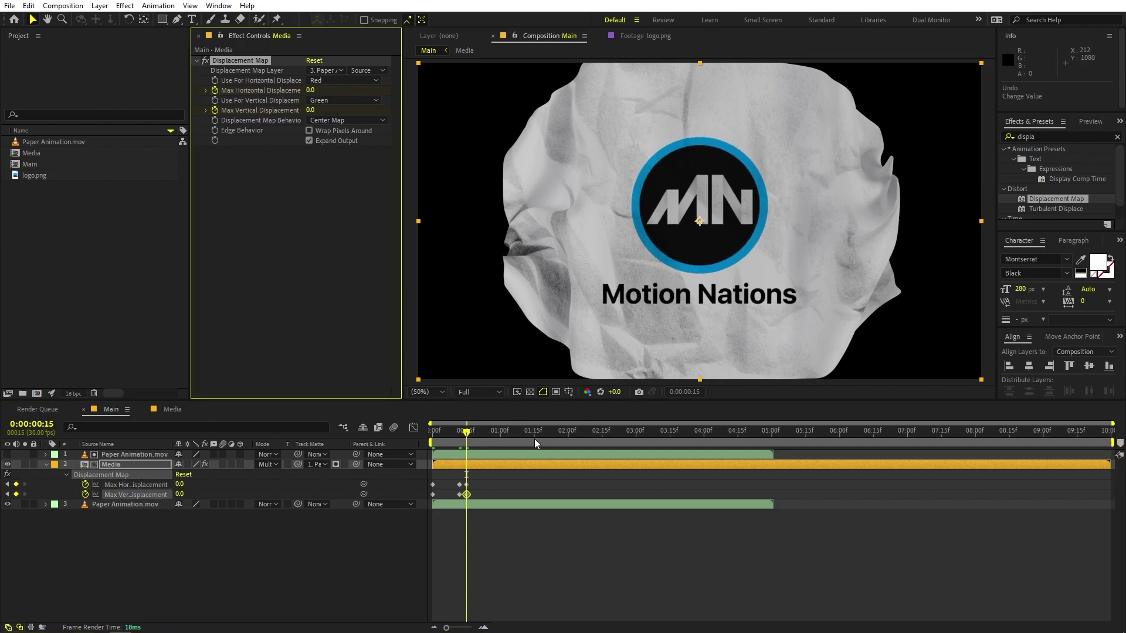
click(311, 90)
key(Tab)
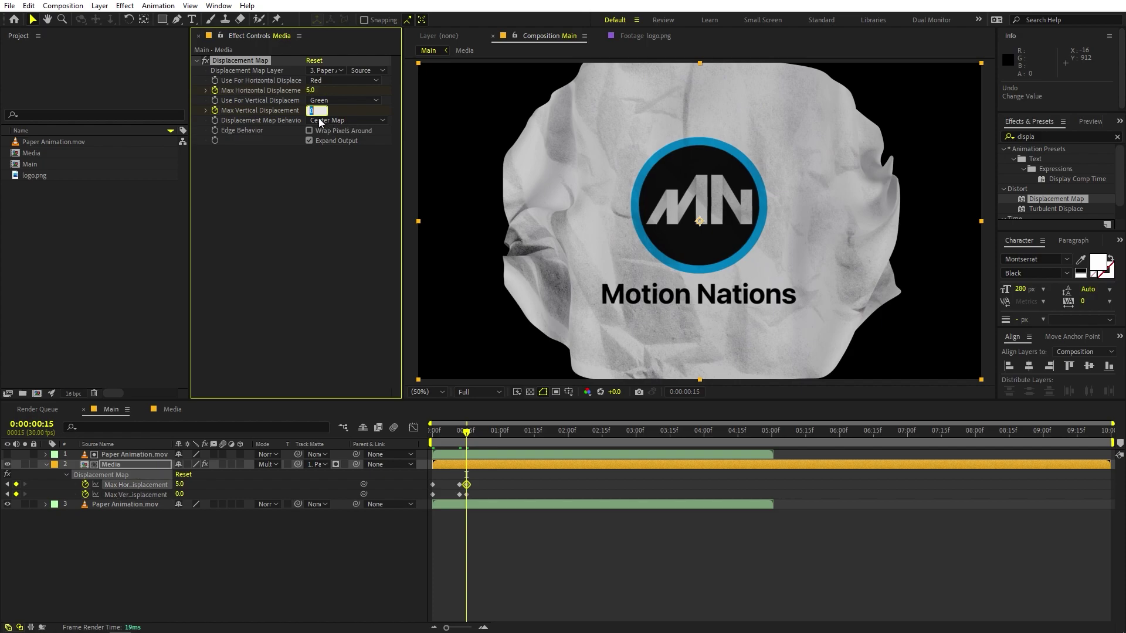
text(5)
key(Return)
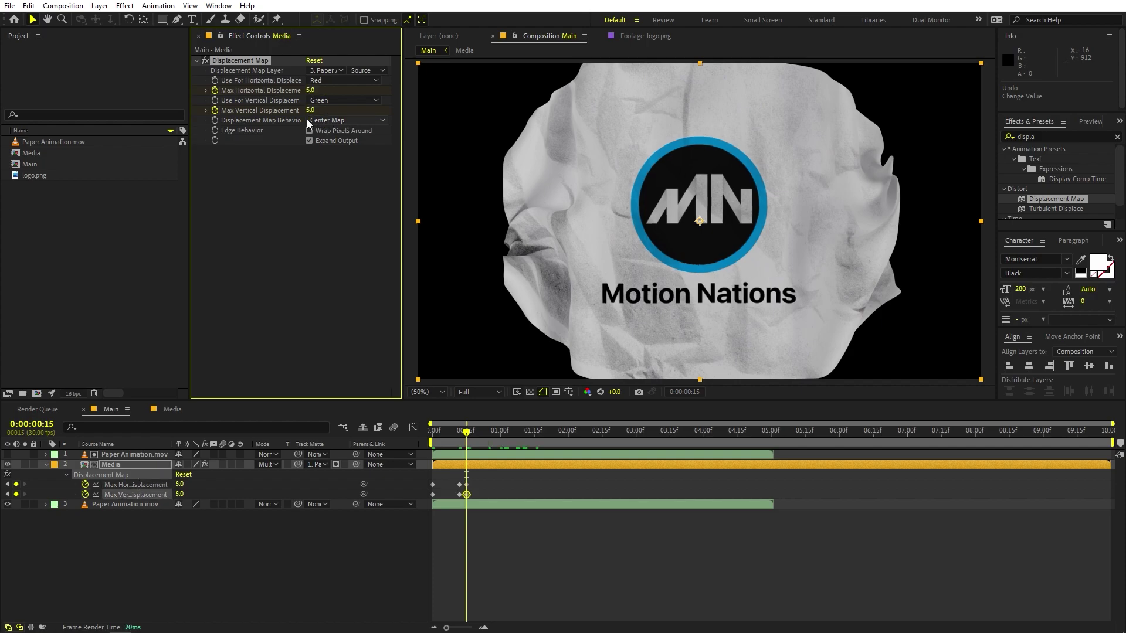
key(slash)
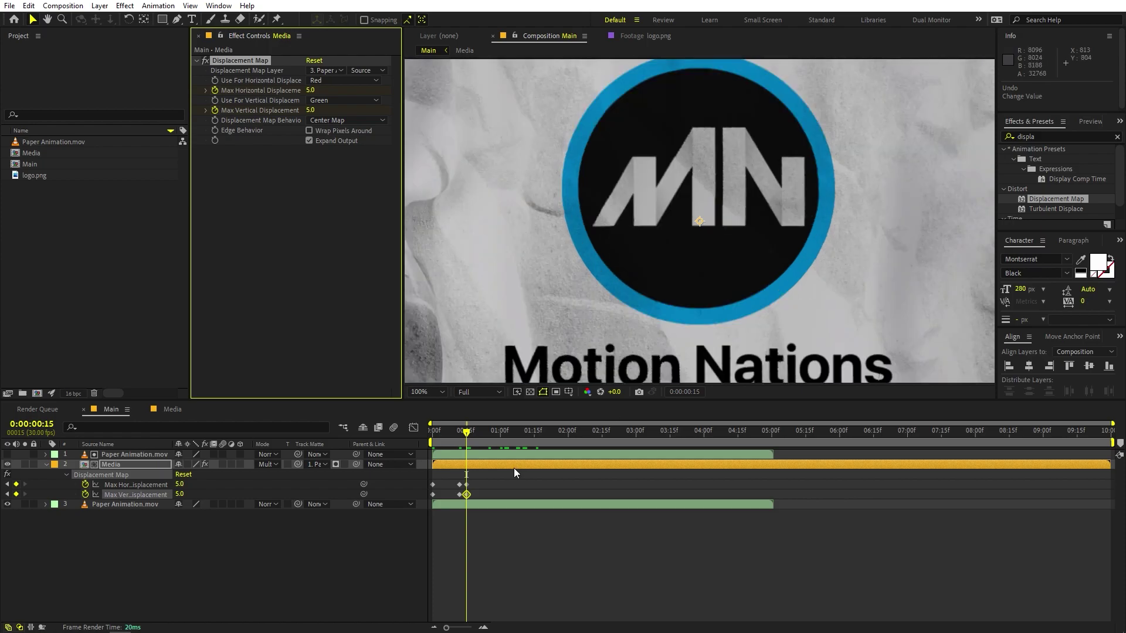
key(comma)
key(comma)
key(Home)
key(space)
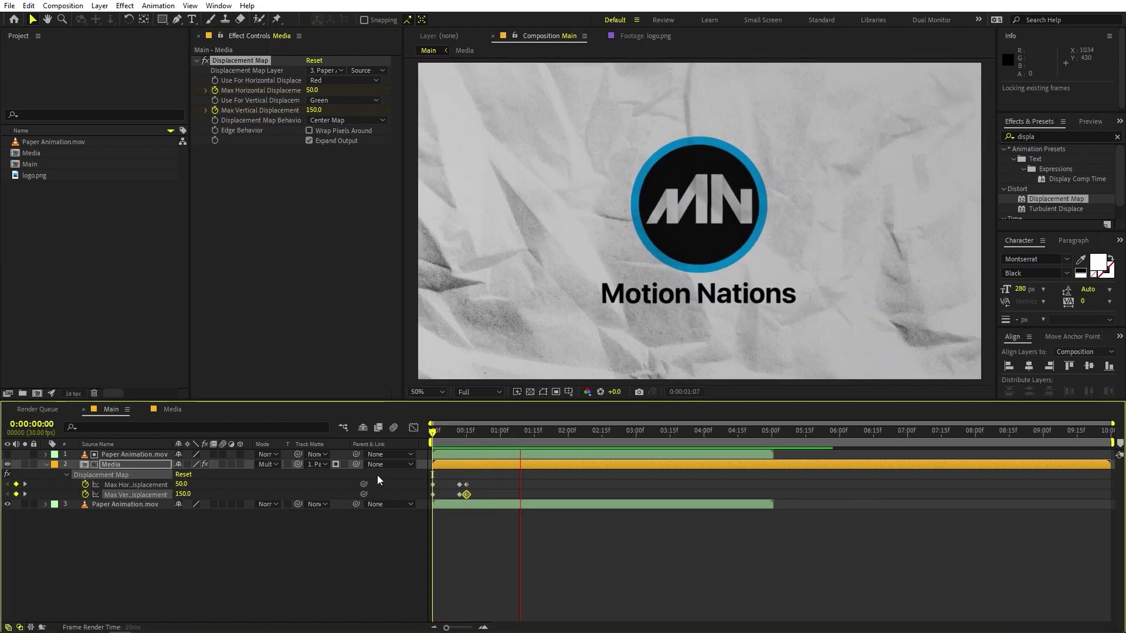
- Convert the displacement keyframes into hold keyframes
key(space)
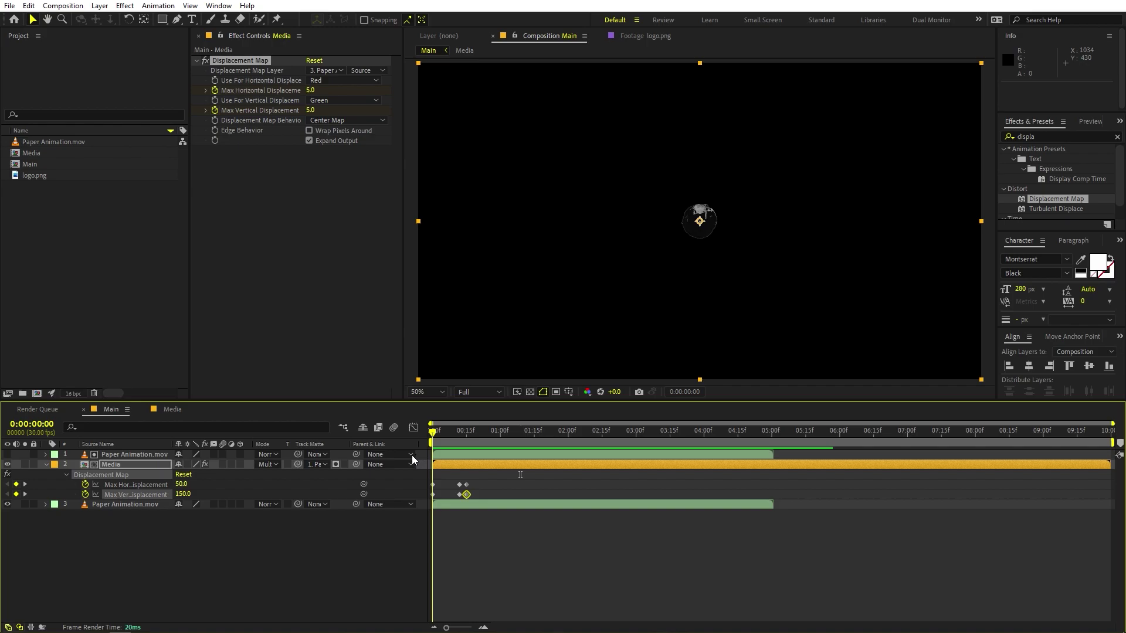
drag(432, 461, 431, 495)
right_click(432, 491)
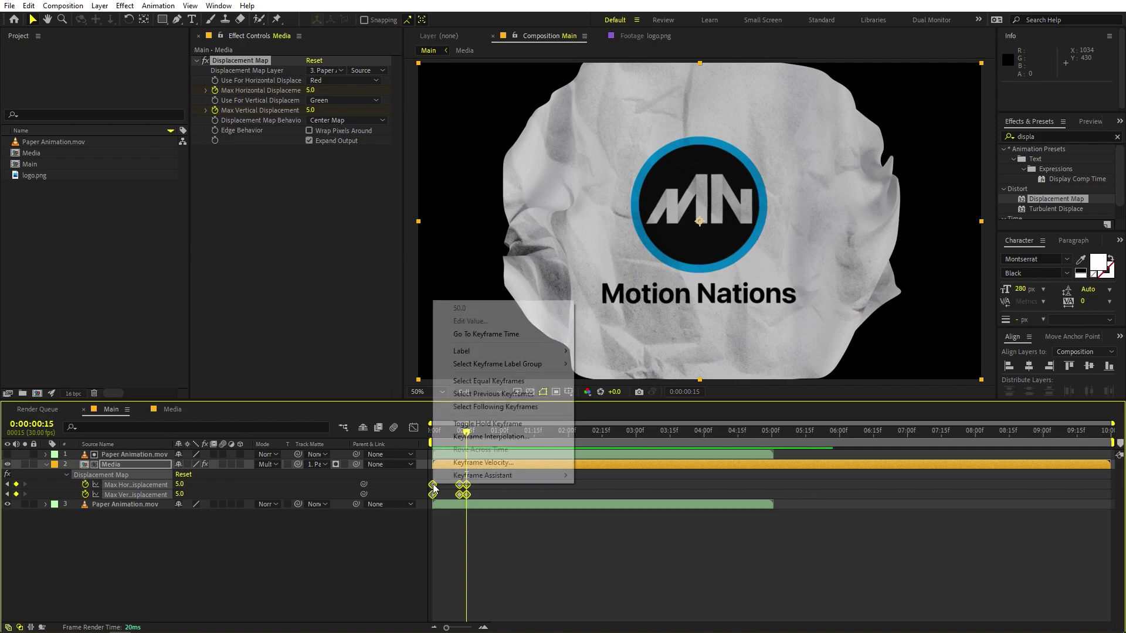
click(487, 423)
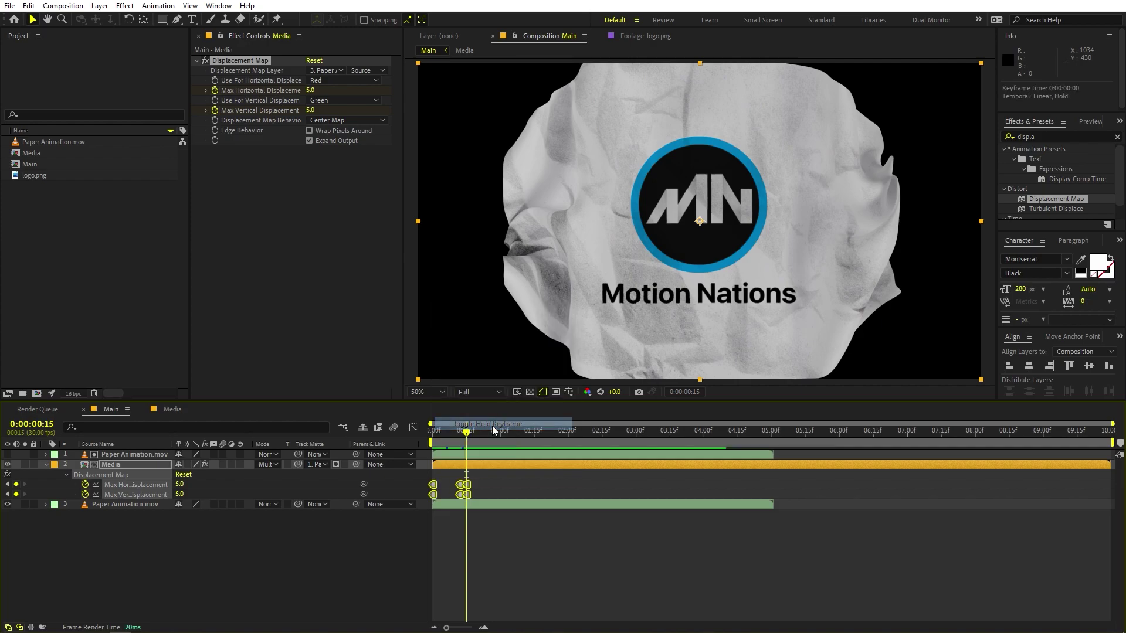
key(F2)
- Preview the animation, checking the logo at frames 8, 16 and 2:06
key(Page_Up)
key(Page_Up)
key(Page_Up)
key(Page_Up)
key(Home)
key(space)
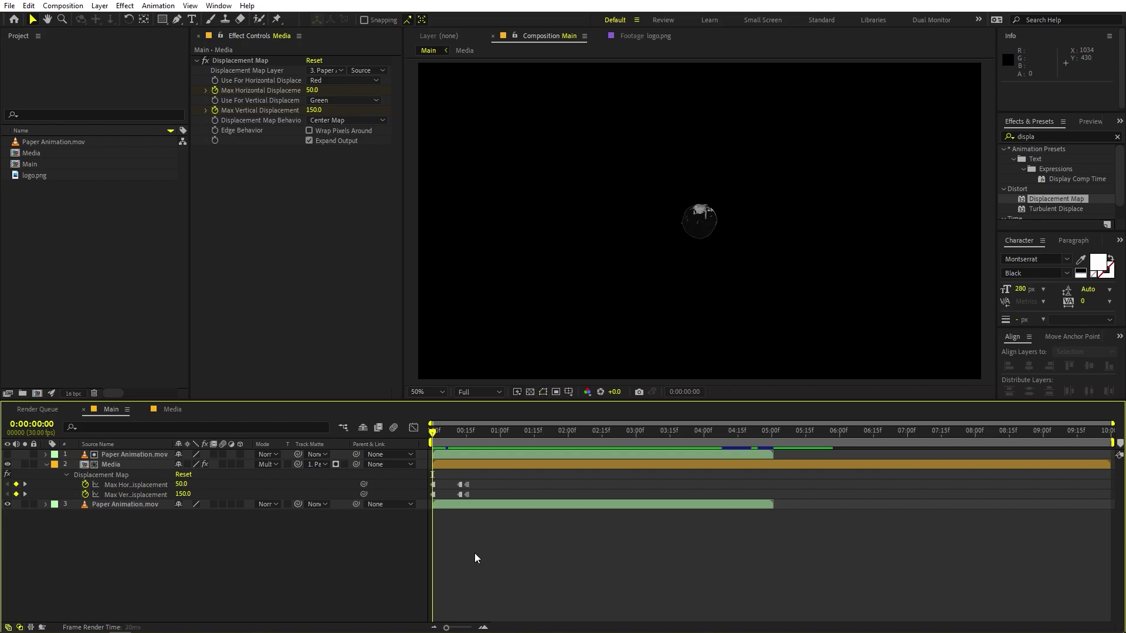
key(space)
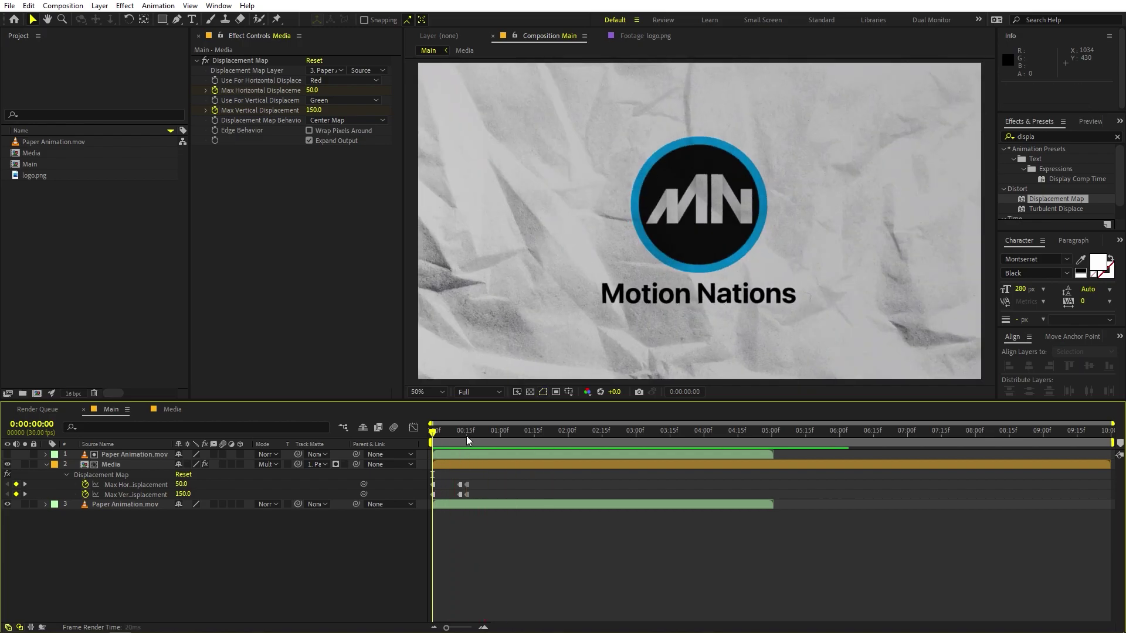
key(Page_Down)
key(Page_Down)
key(Page_Down)
key(Page_Down)
key(Page_Down)
key(Page_Down)
key(Page_Down)
key(Page_Down)
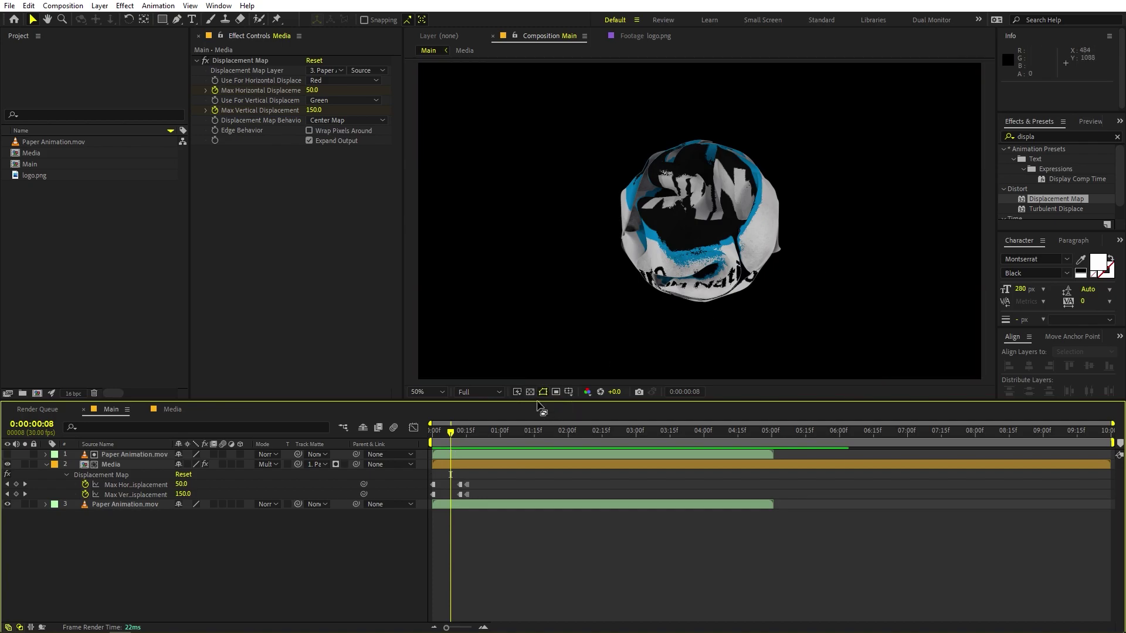
drag(451, 438, 343, 469)
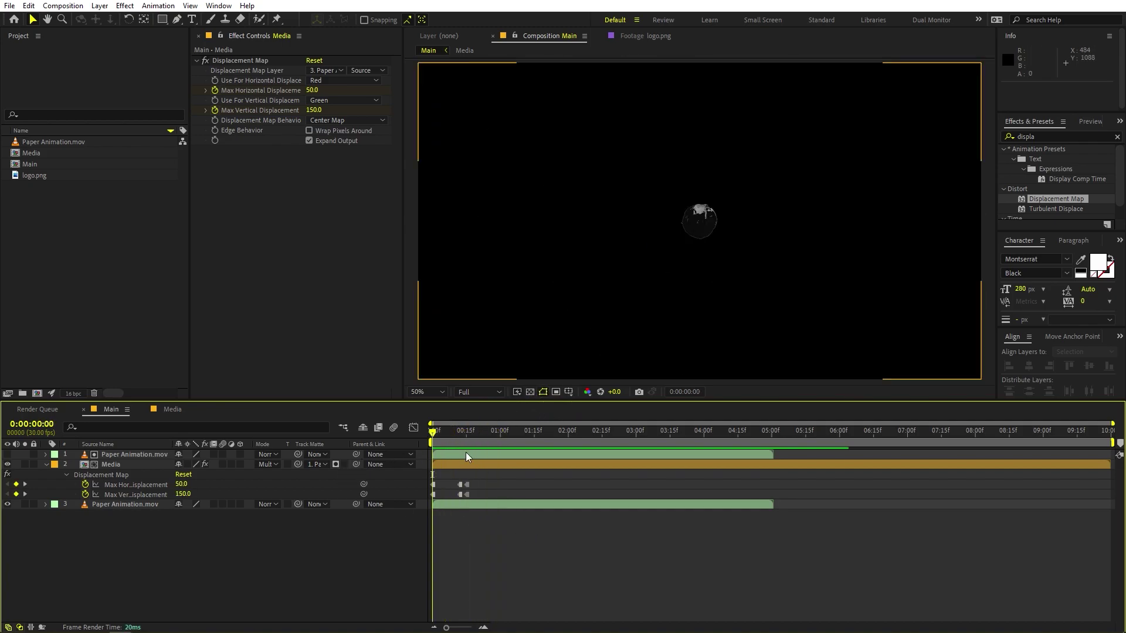
drag(557, 431, 583, 431)
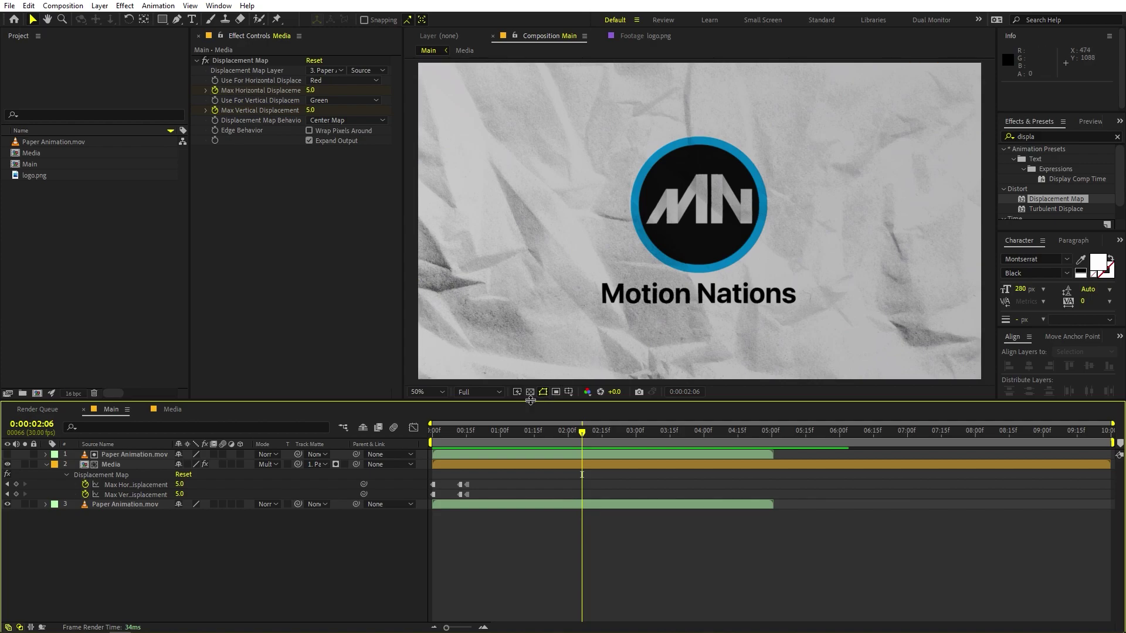
- Show the transparency grid, scrub to the paper-ball frame, and view Paper Animation.mov in the Layer panel
click(529, 392)
drag(553, 439, 623, 485)
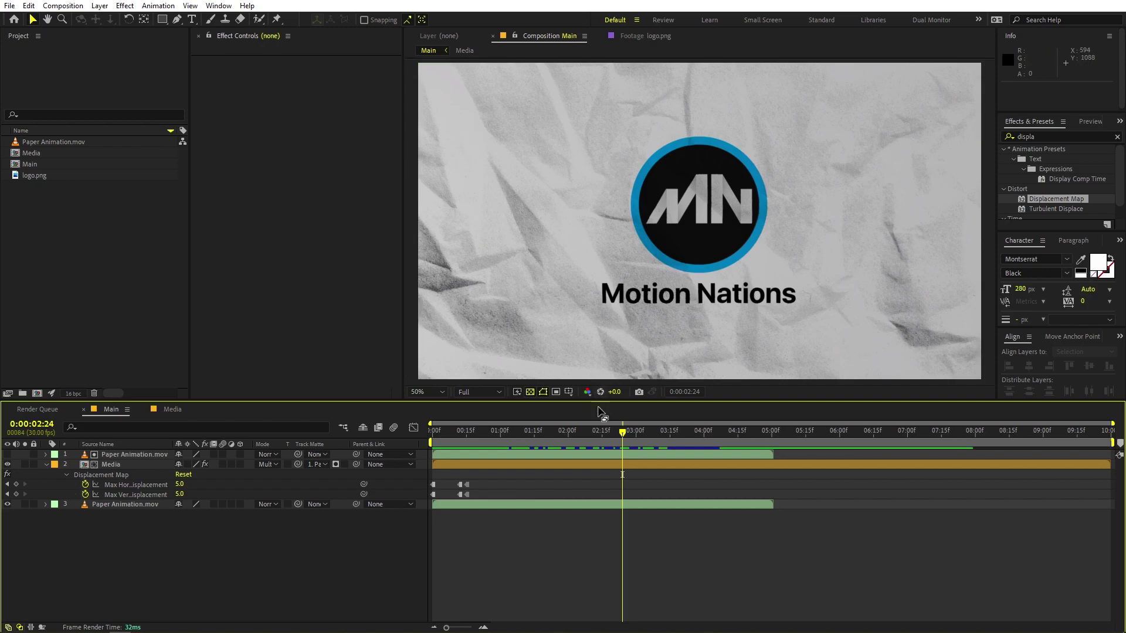
click(608, 438)
drag(608, 444, 437, 440)
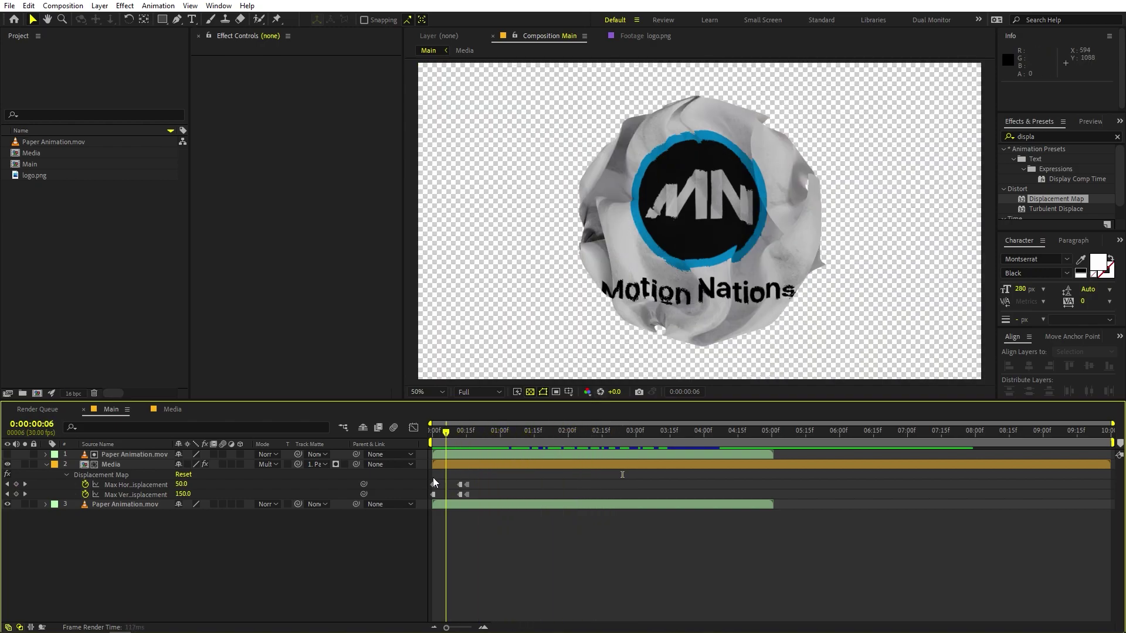
drag(441, 484, 452, 484)
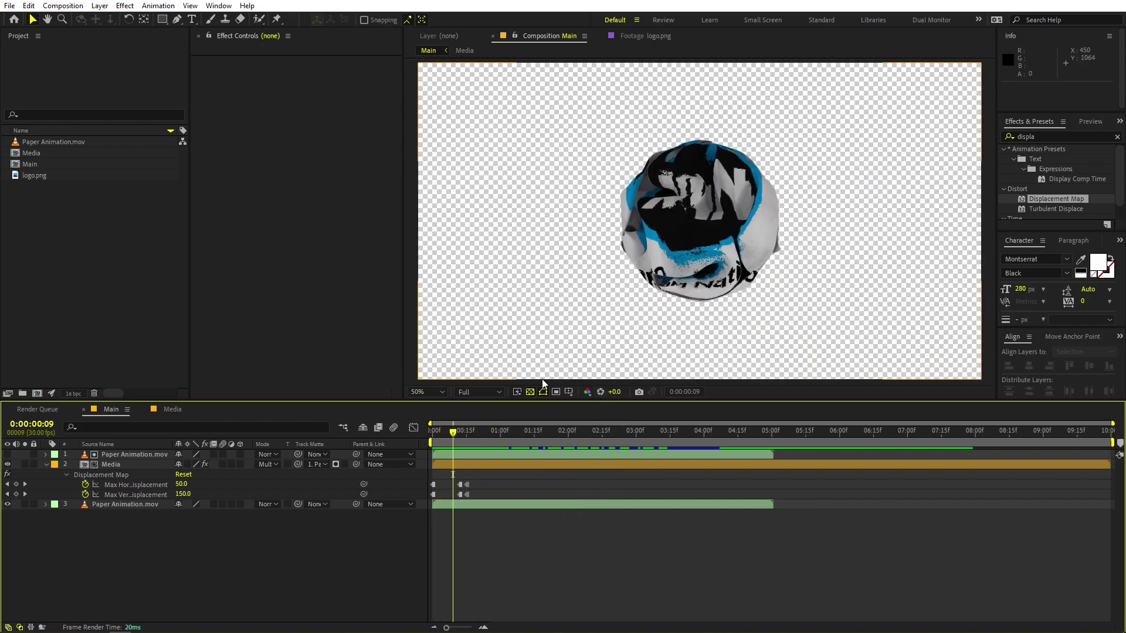
double_click(120, 505)
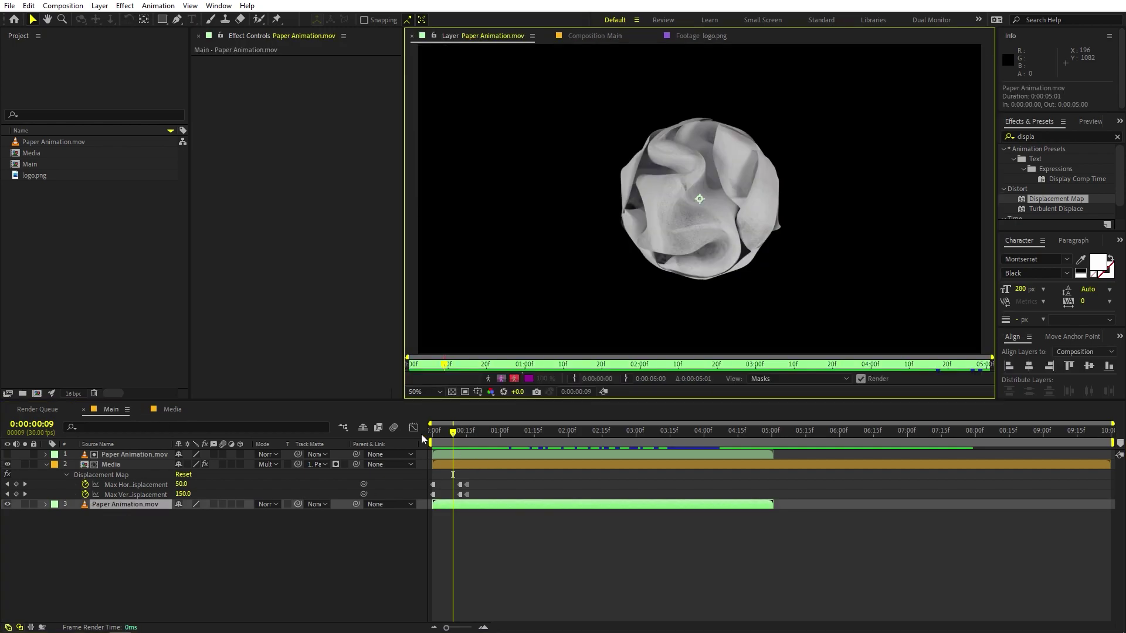
drag(430, 367, 463, 367)
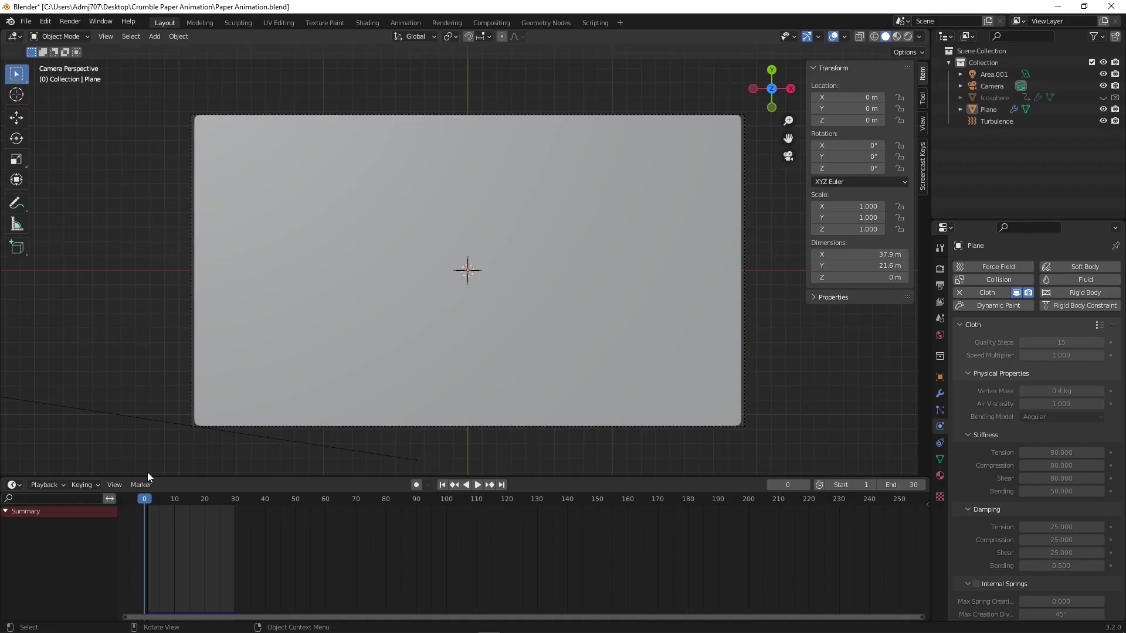
- Hide the cloth plane, camera, light and Turbulence, then orbit to a tilted view
drag(149, 498, 187, 509)
click(536, 249)
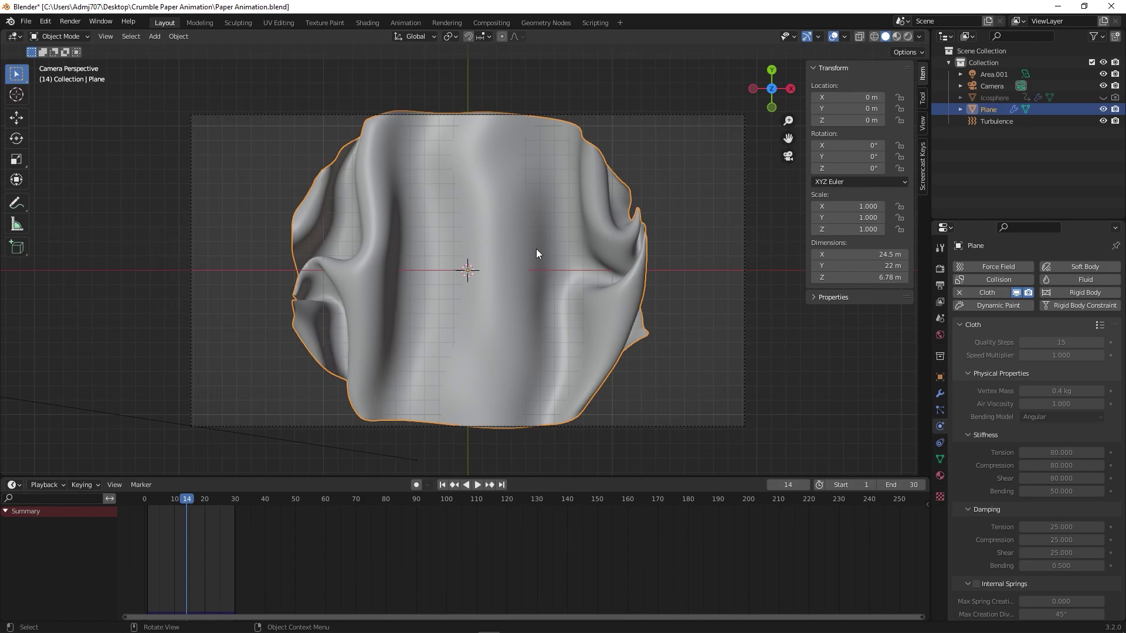
key(a)
key(h)
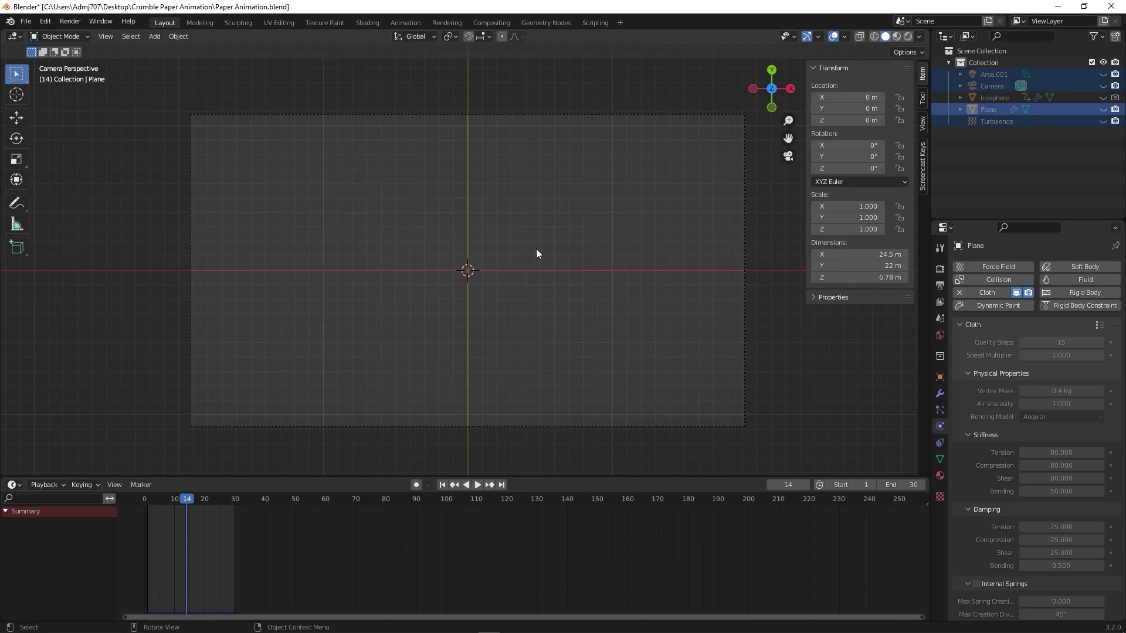
middle_click(543, 279)
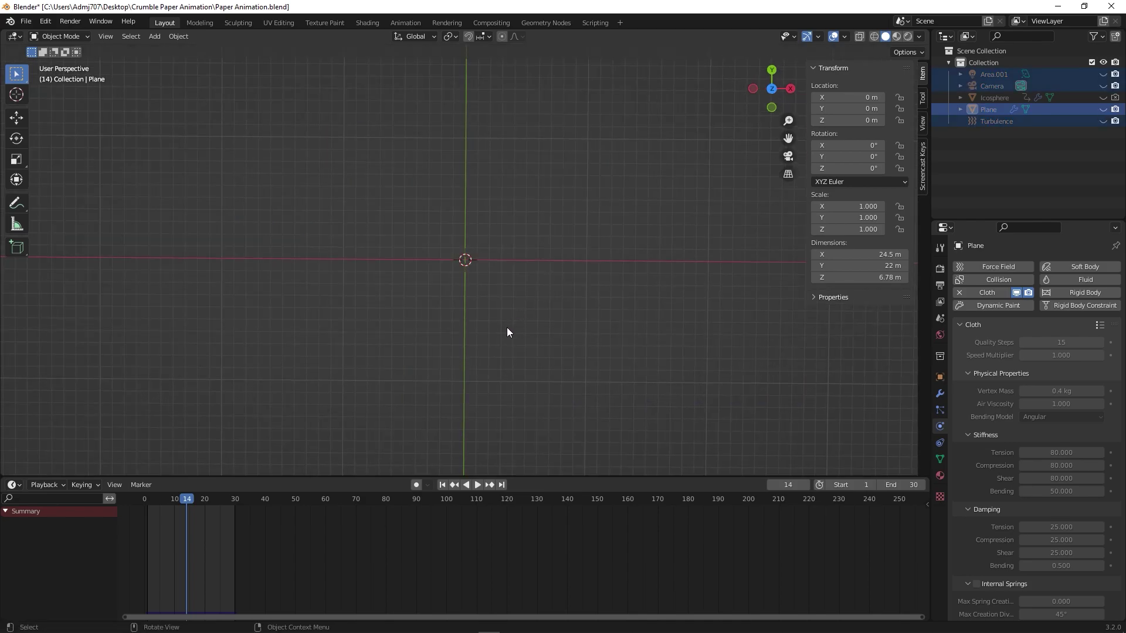
drag(507, 327, 503, 260)
- Add a new plane and scale it by 10
key(shift)
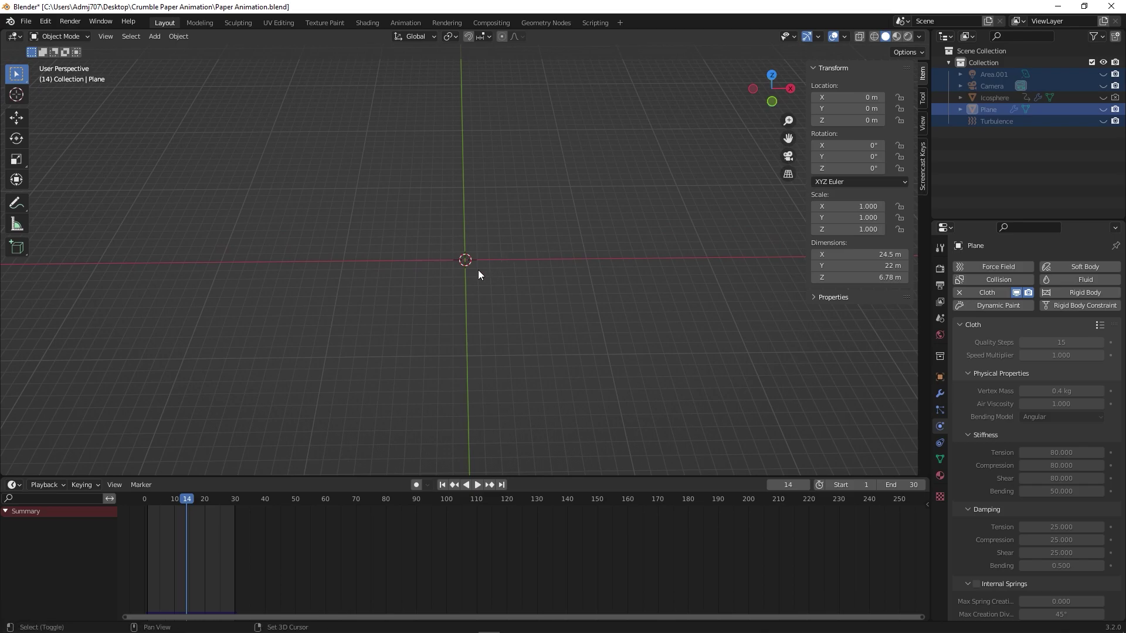
key(shift+a)
mouse_move(467, 266)
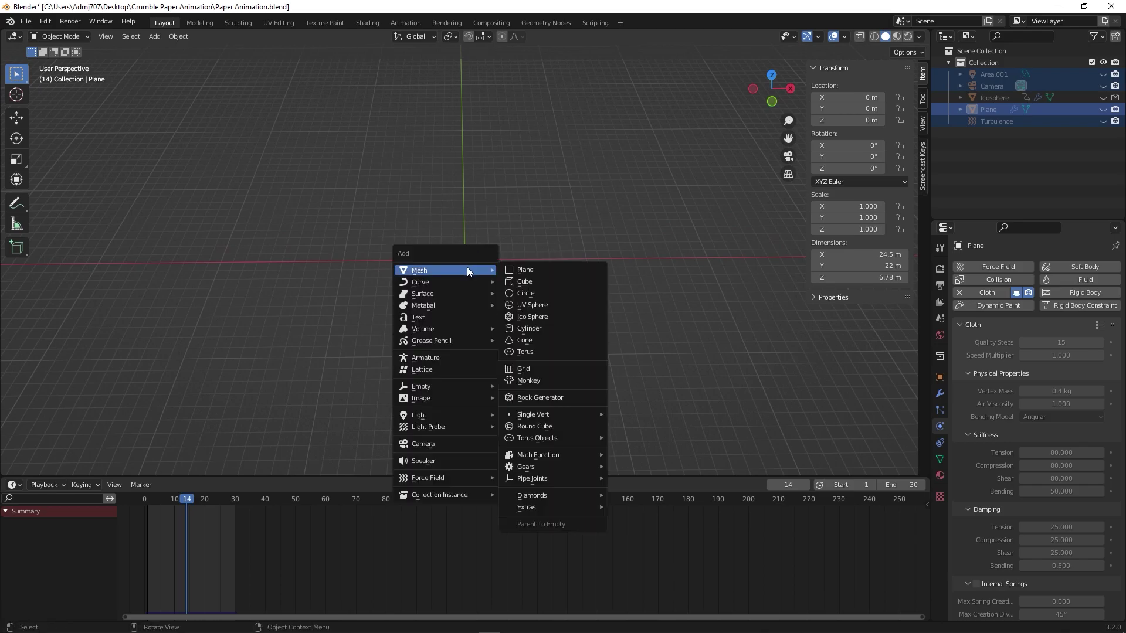
click(539, 268)
scroll(482, 310, up, 3)
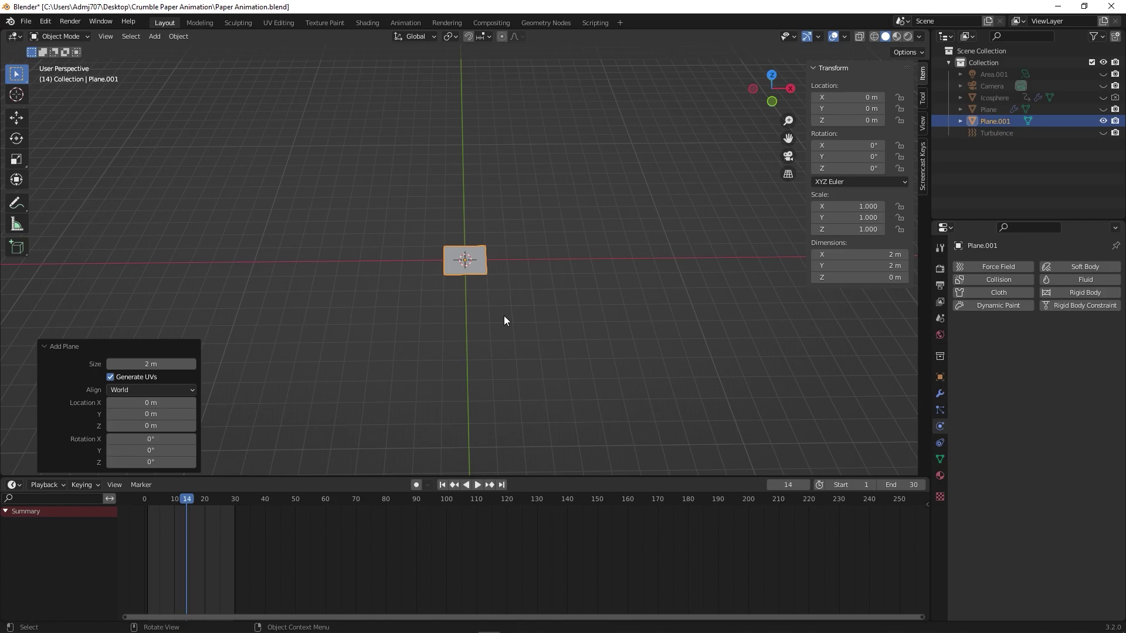
text(s10)
key(Return)
scroll(504, 316, down, 3)
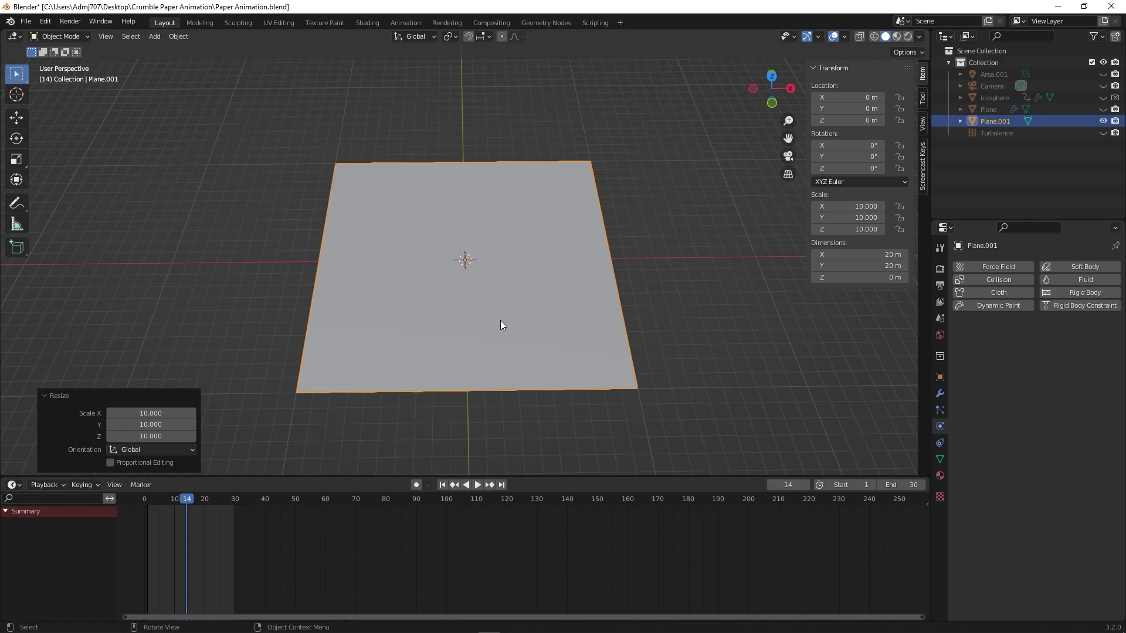
- Subdivide the plane with 50 cuts in Edit Mode
key(Tab)
right_click(500, 322)
click(456, 315)
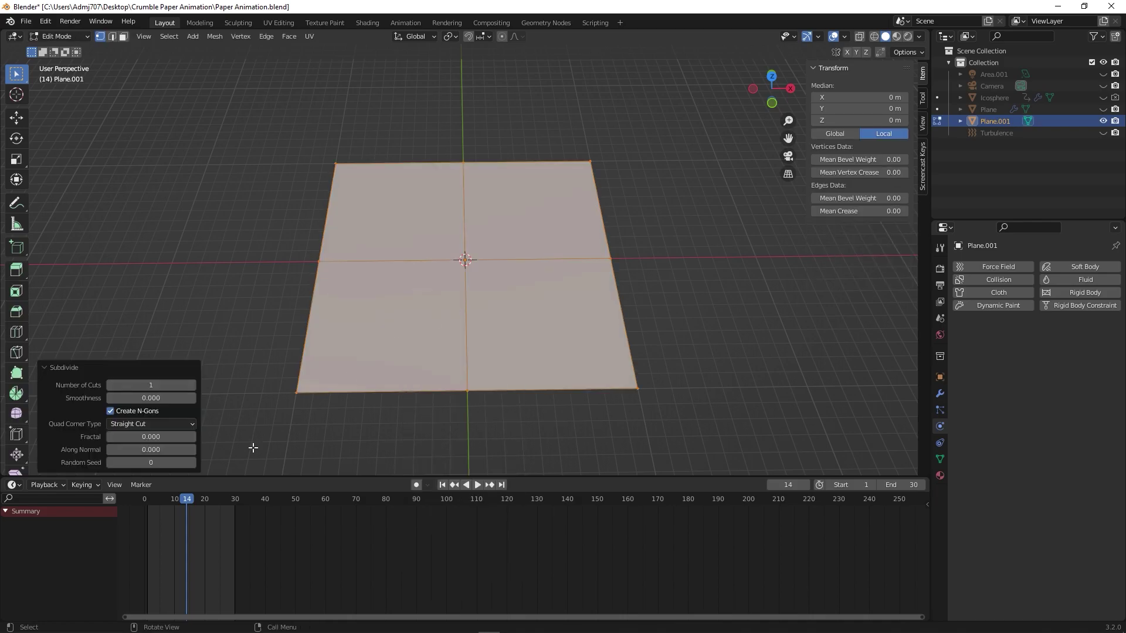
click(157, 384)
text(50)
key(Return)
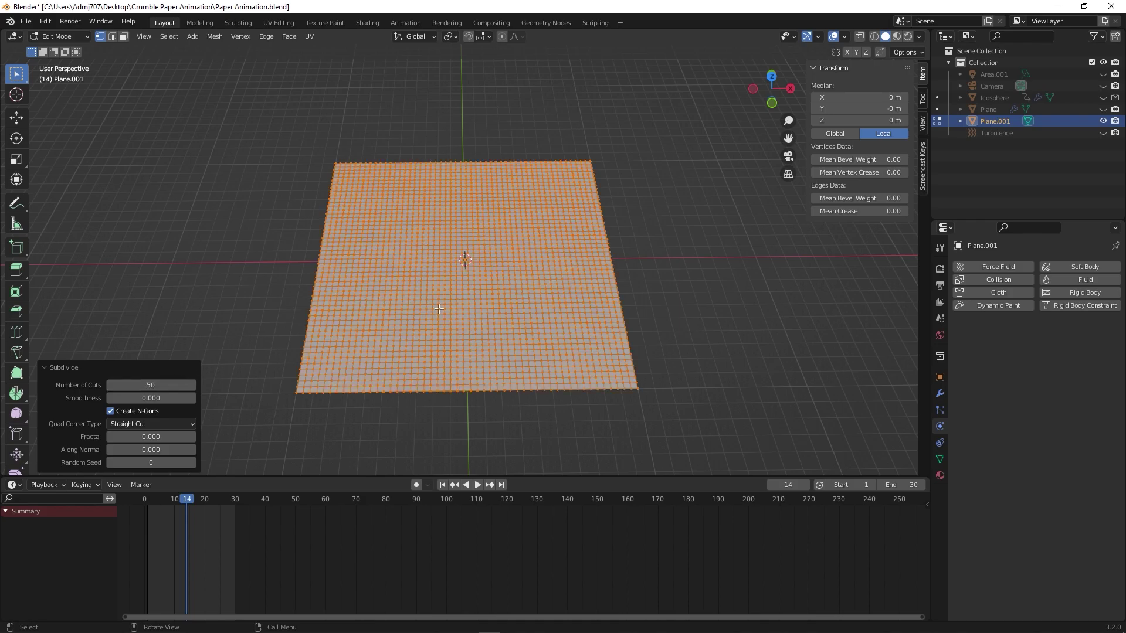
key(Tab)
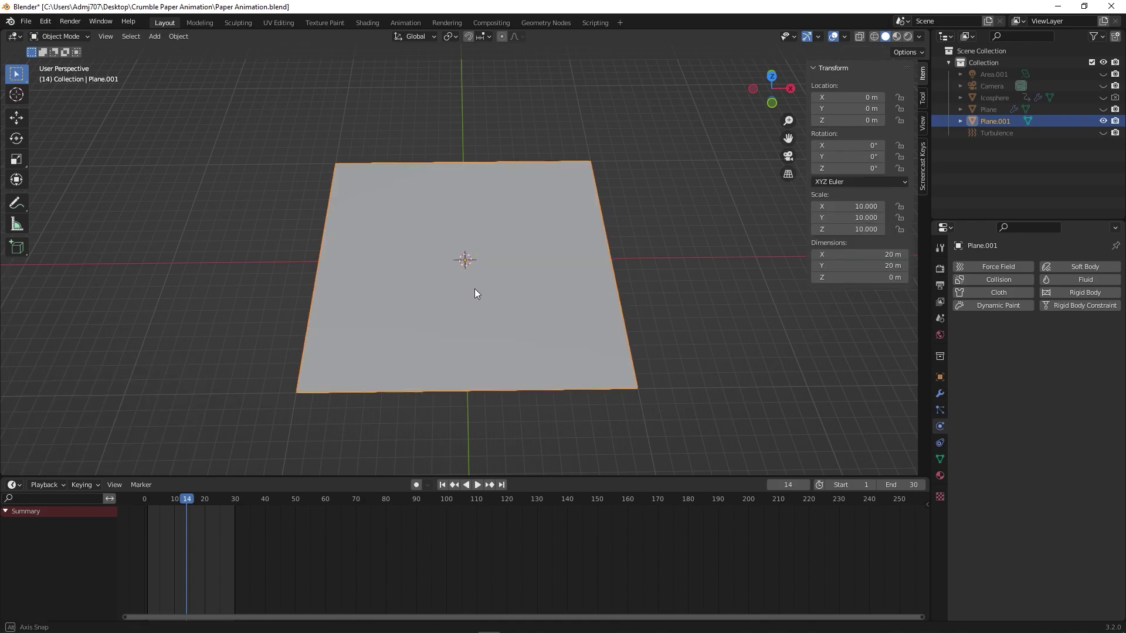
- Add an icosphere on the plane and scale it up uniformly to 17.039
drag(473, 292, 465, 289)
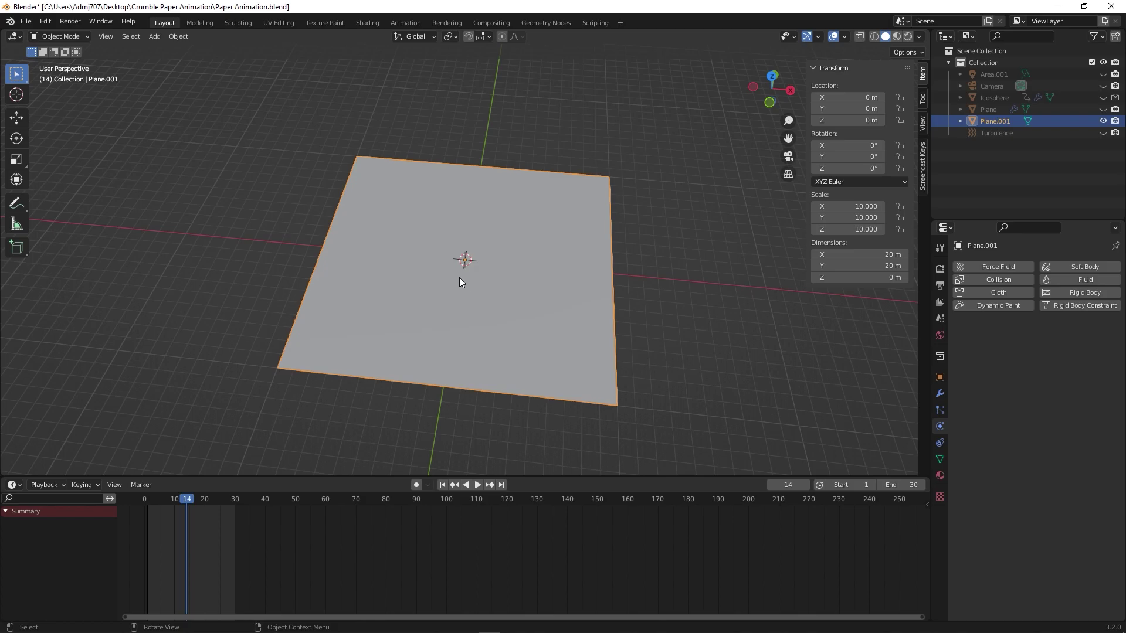
key(shift+a)
mouse_move(459, 277)
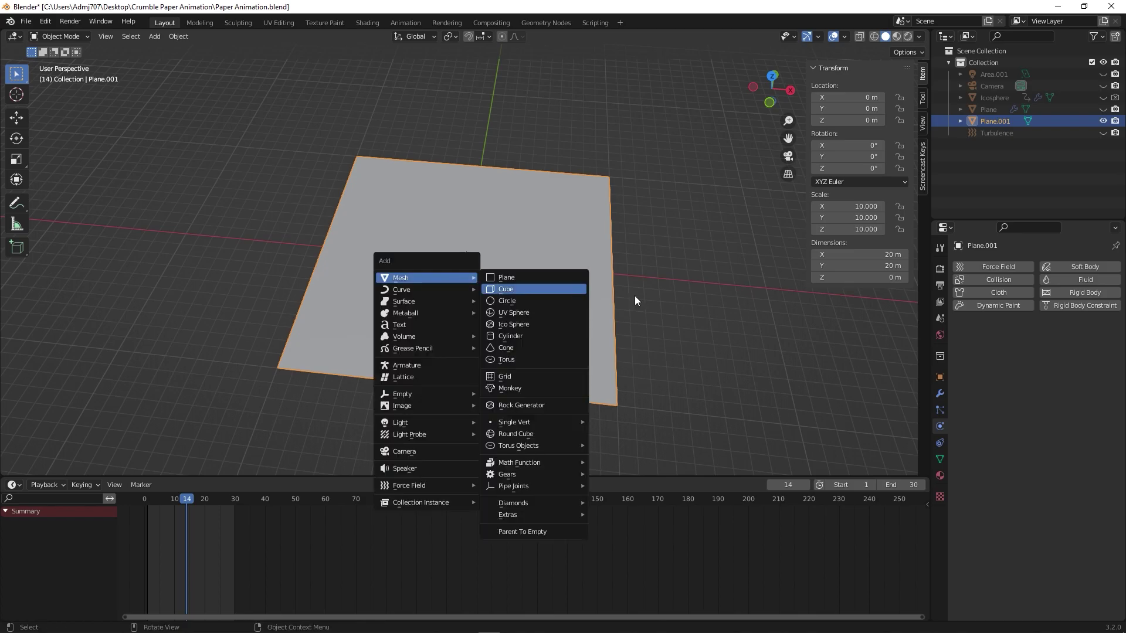
click(518, 322)
drag(518, 327, 480, 351)
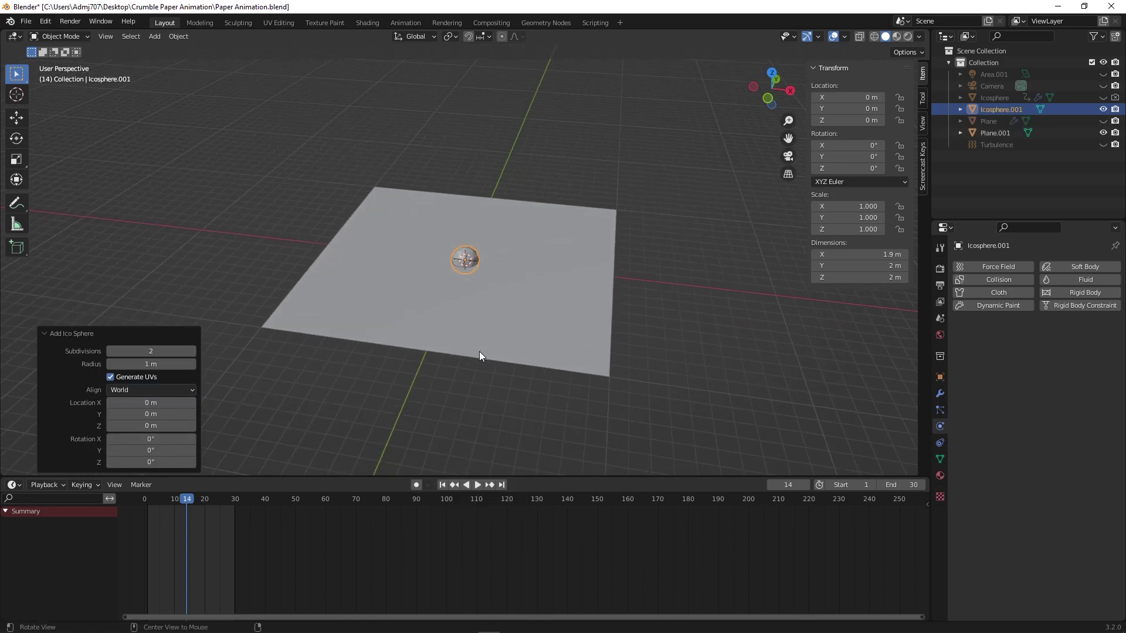
key(s)
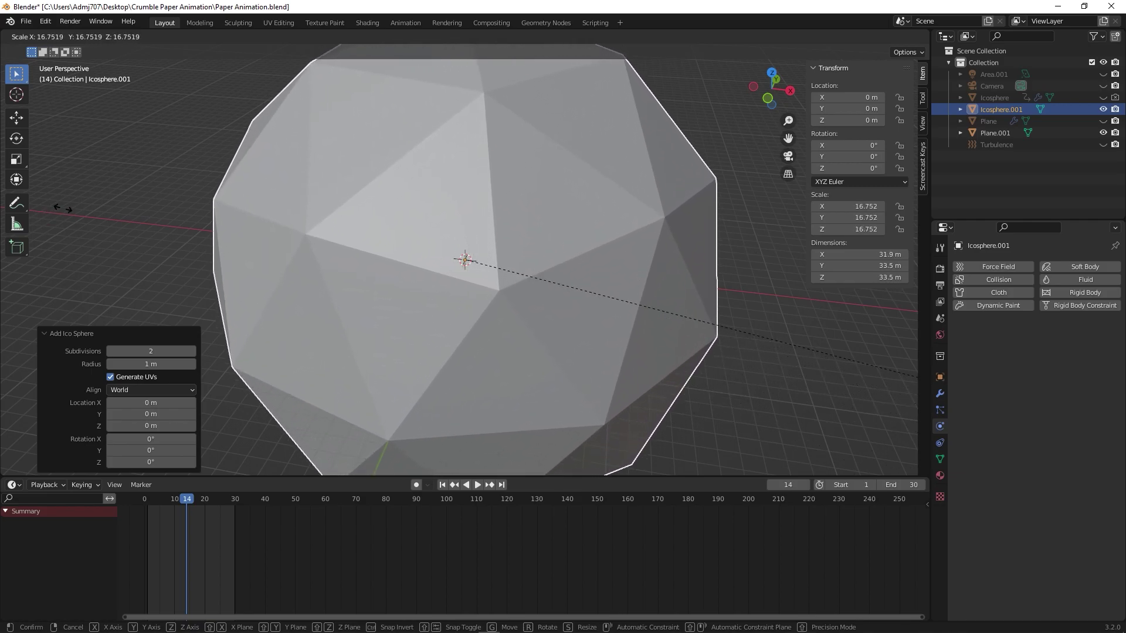
click(247, 247)
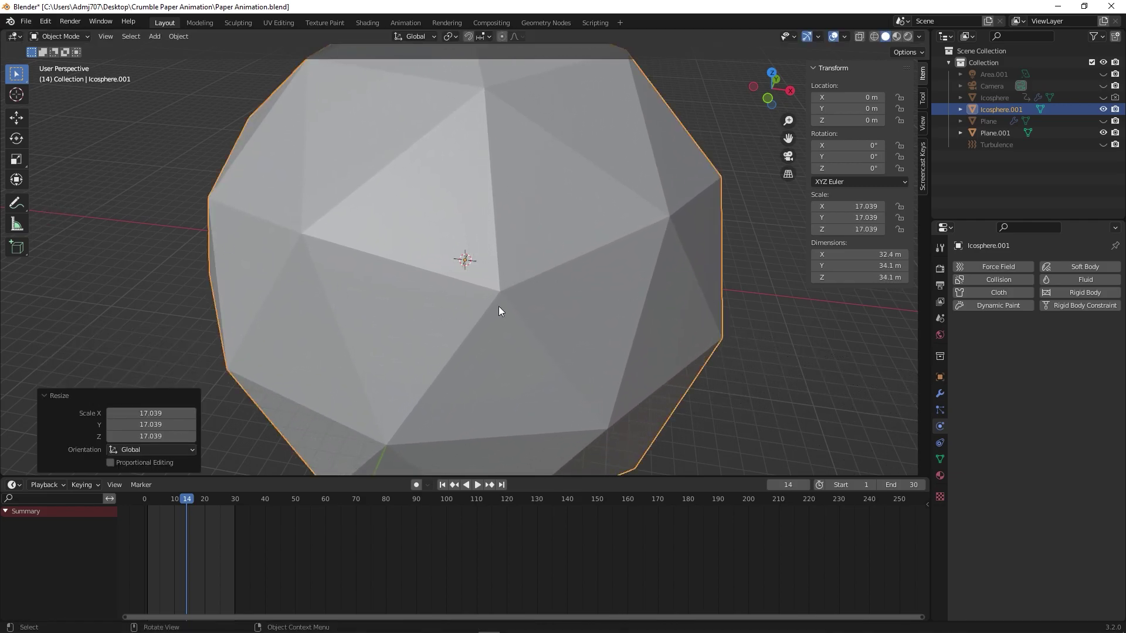
- Add a Solidify modifier to Icosphere.001 with 0.044 m thickness, checking it in wireframe
click(939, 394)
click(989, 267)
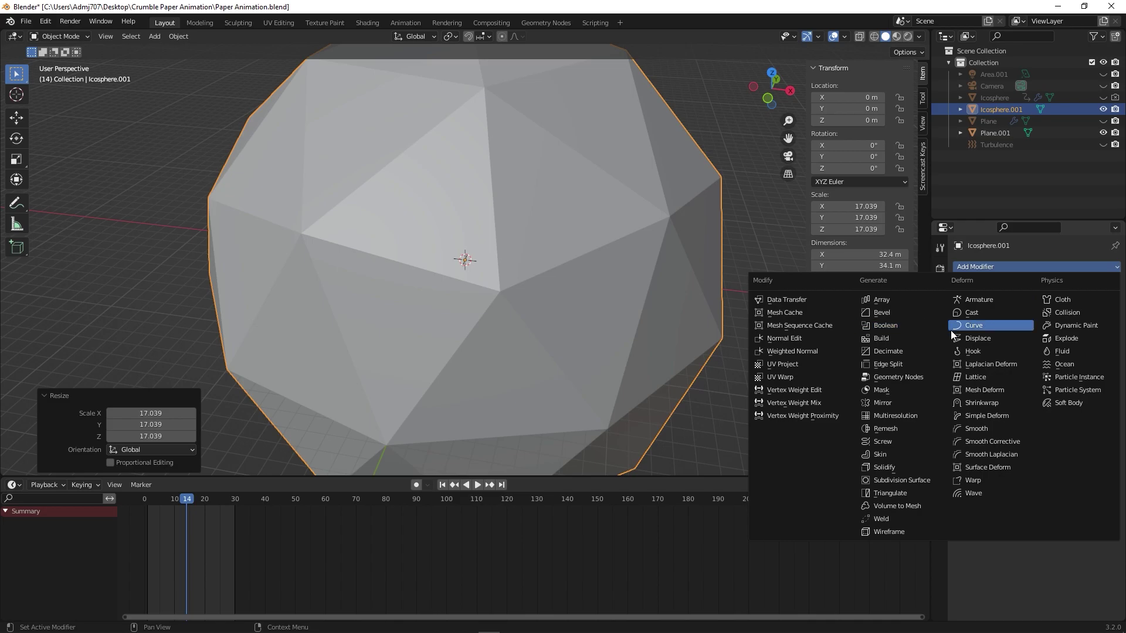
click(885, 468)
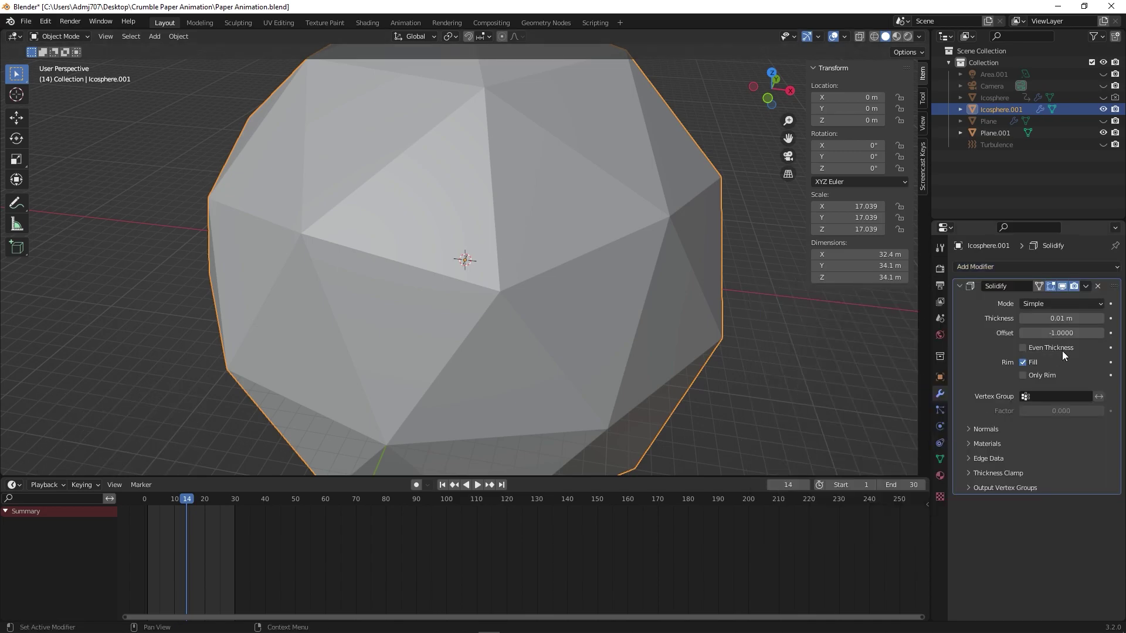
click(874, 36)
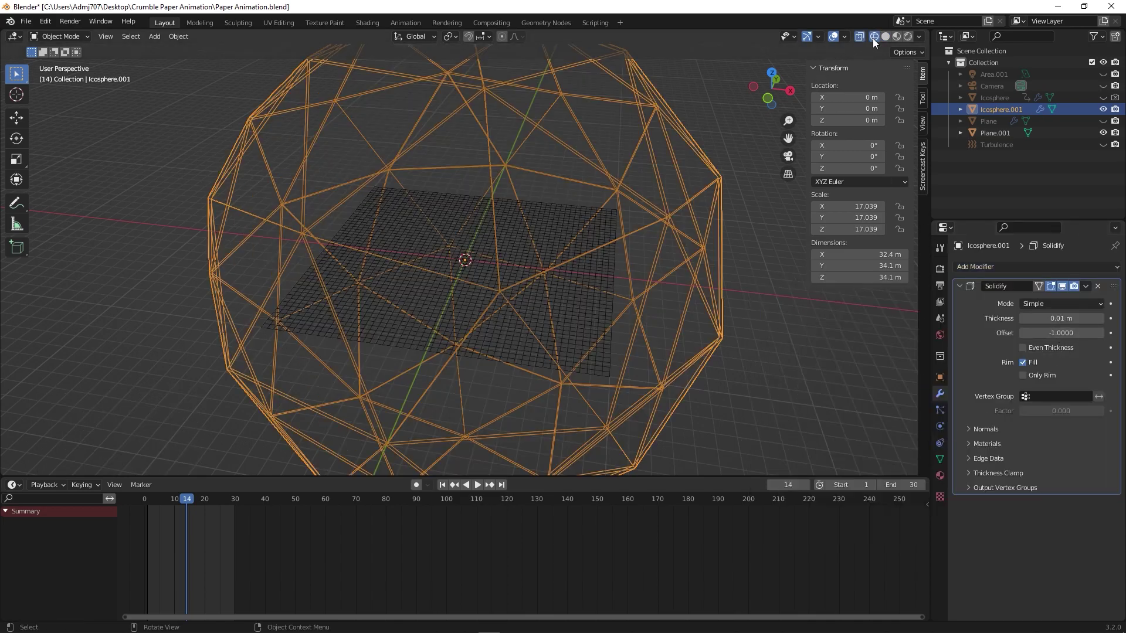
mouse_move(1058, 318)
mouse_down()
mouse_move(1084, 318)
mouse_move(1059, 318)
mouse_up()
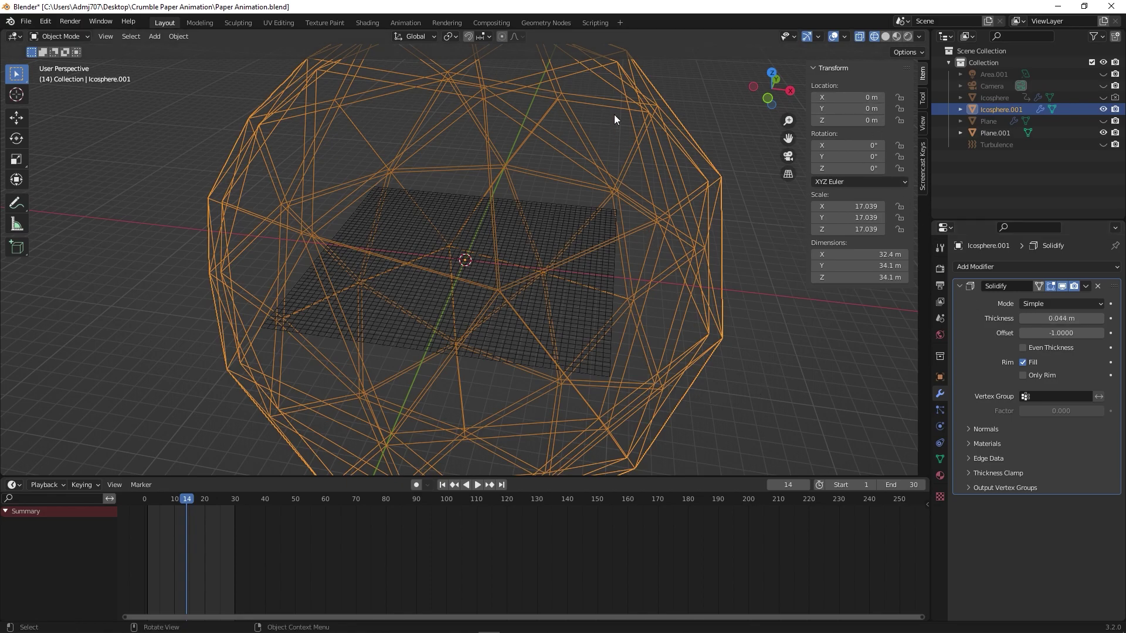
click(885, 36)
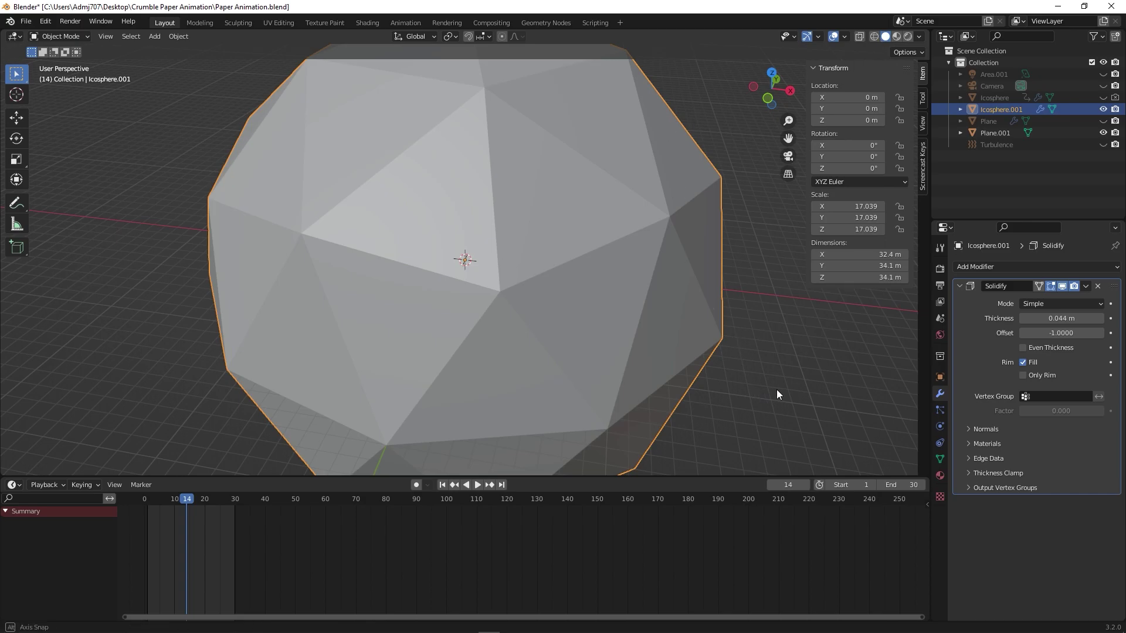
drag(776, 389, 702, 268)
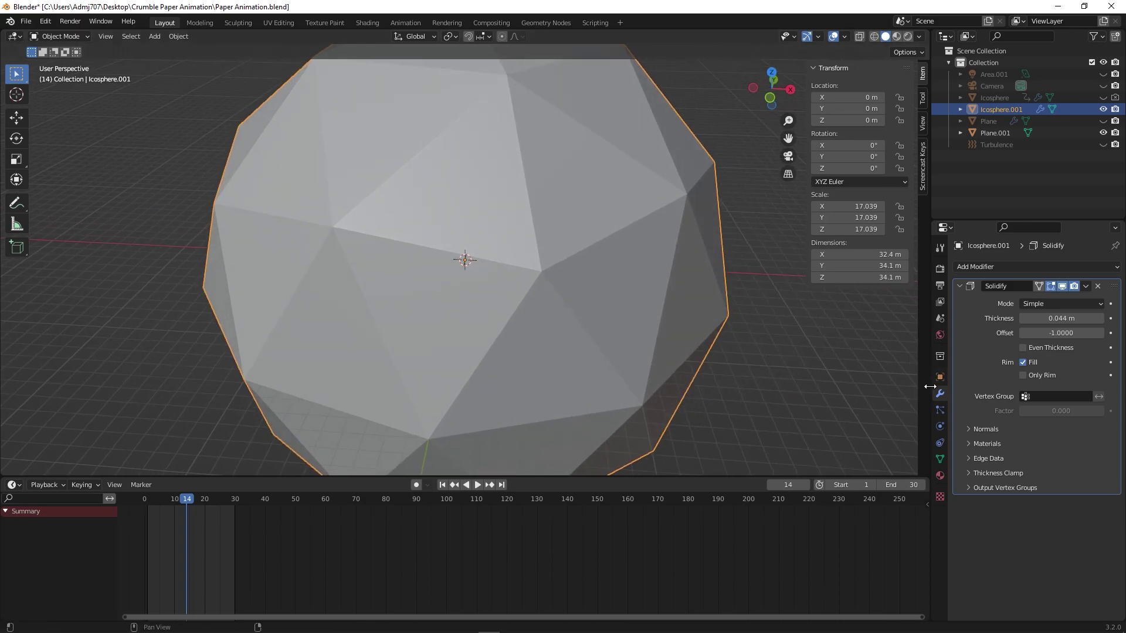
- Enable Collision on Icosphere.001, hide it, and add Cloth physics to Plane.001
click(940, 426)
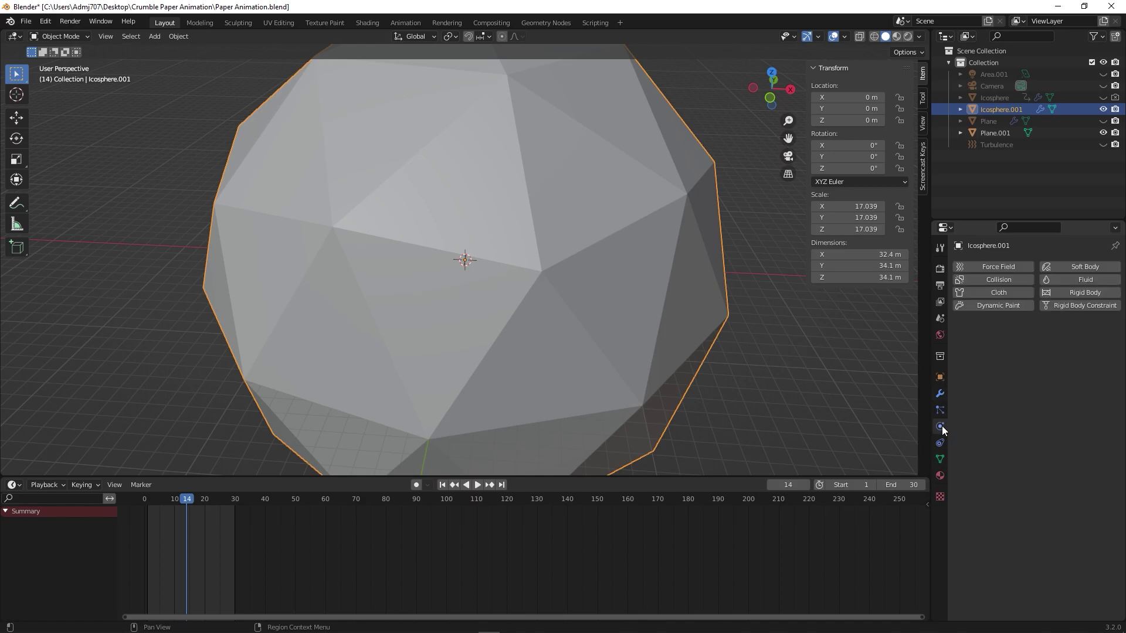
click(985, 280)
click(993, 132)
click(1103, 109)
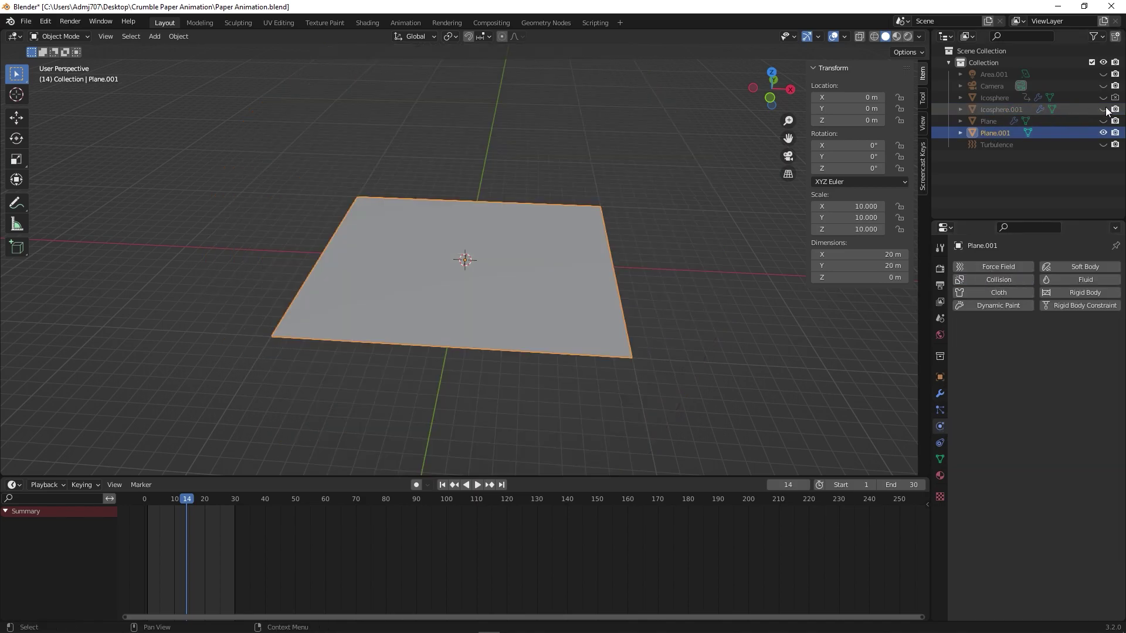
click(975, 290)
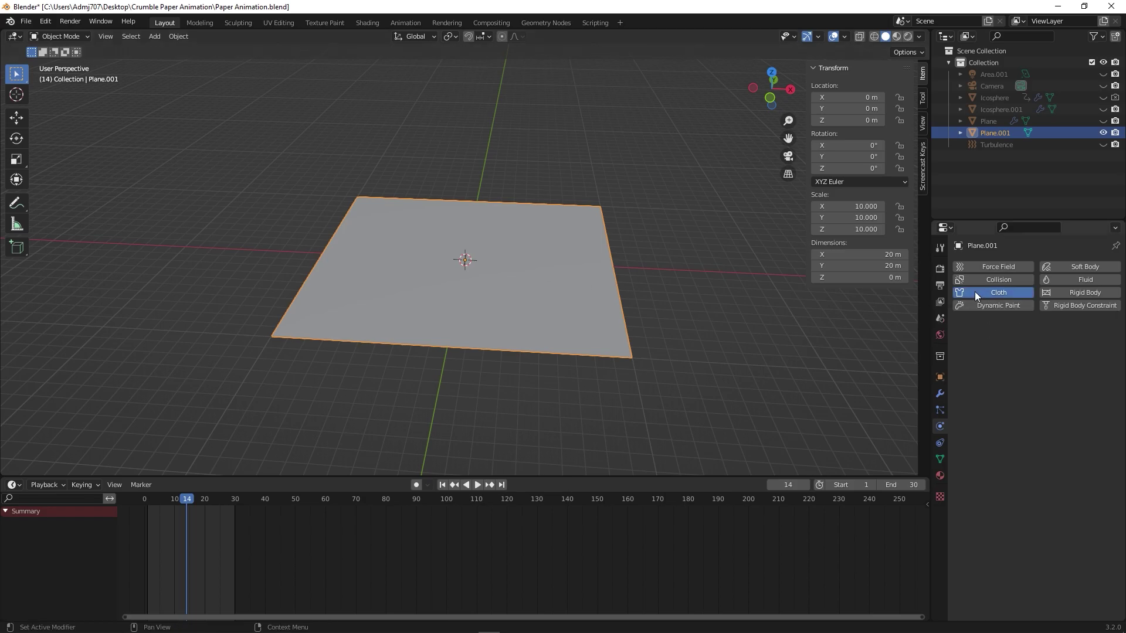
- Play the cloth simulation from the start, reviewing frames 4 and 12 with the icosphere hidden
key(shift+Left)
key(space)
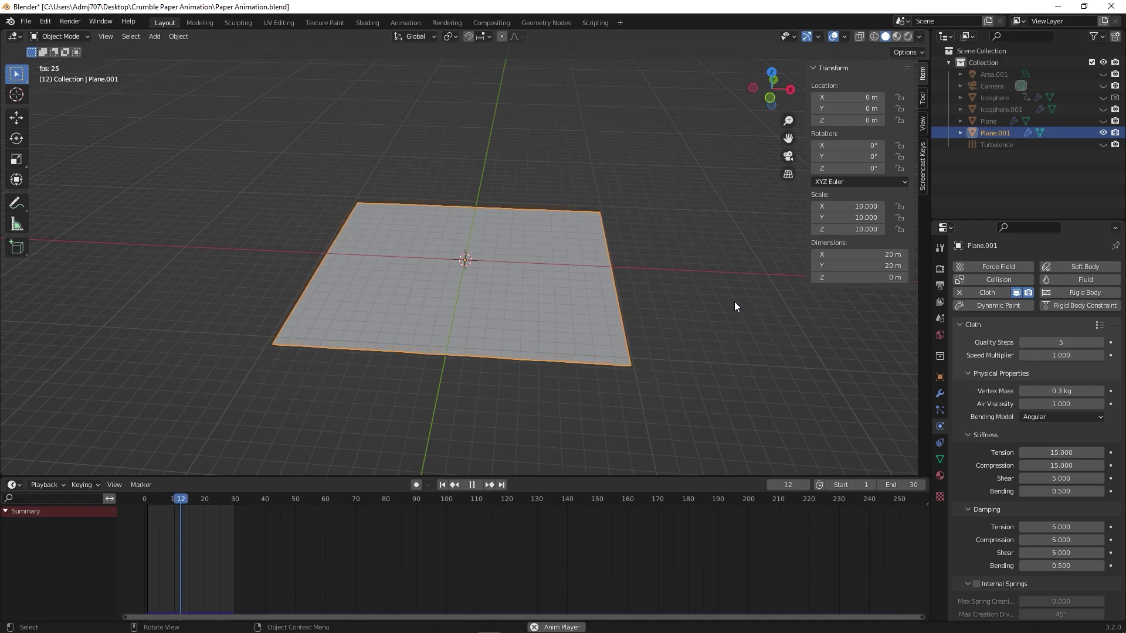
drag(245, 501, 157, 516)
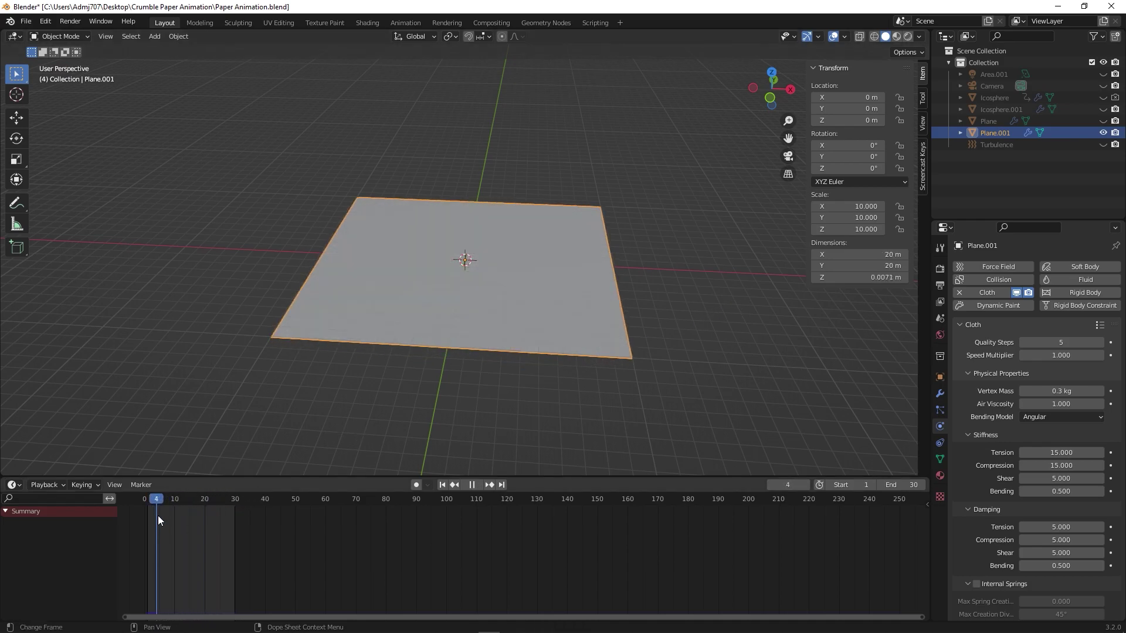
click(994, 109)
click(1103, 109)
click(1103, 109)
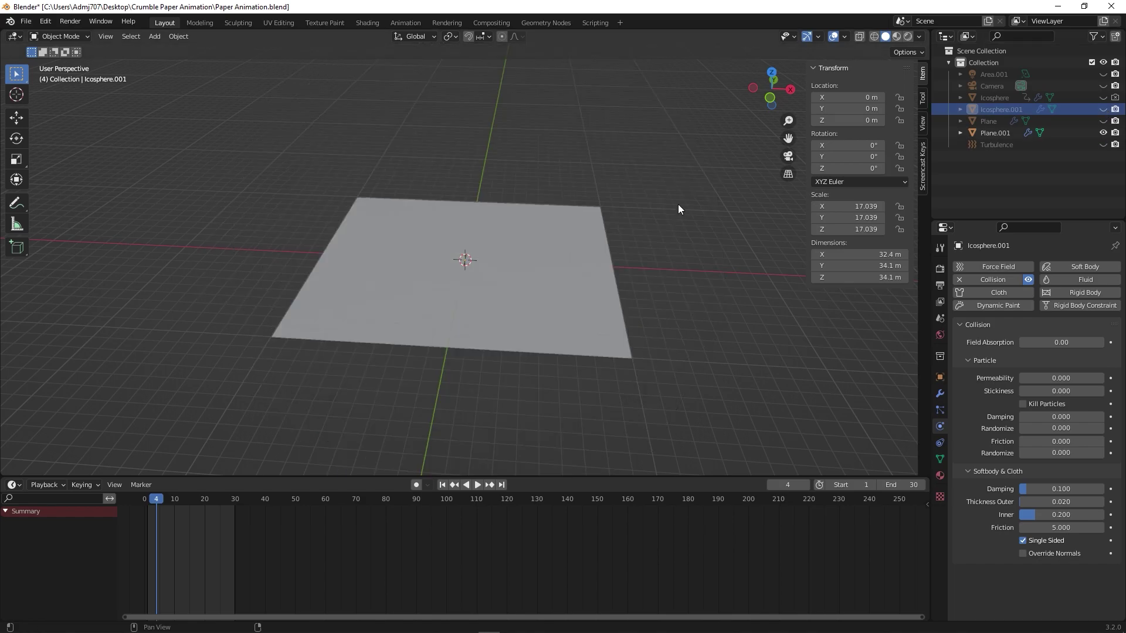
key(space)
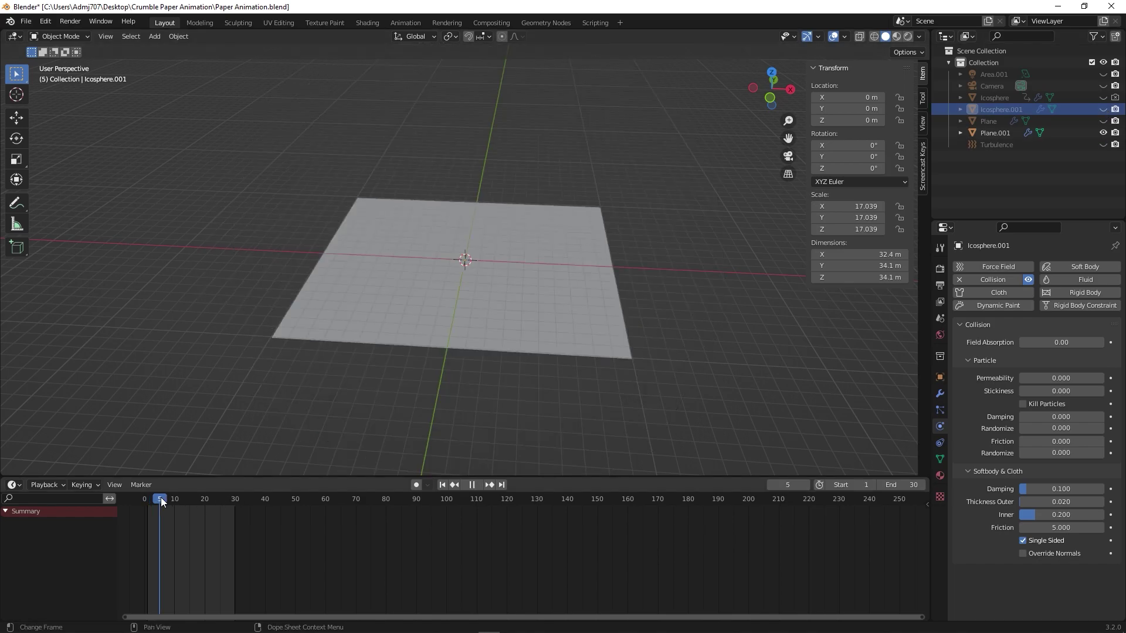
mouse_move(206, 506)
mouse_down()
mouse_move(180, 508)
mouse_move(211, 512)
mouse_up()
- Apply the Leather cloth preset to Plane.001 and replay the simulation
key(space)
scroll(433, 350, up, 4)
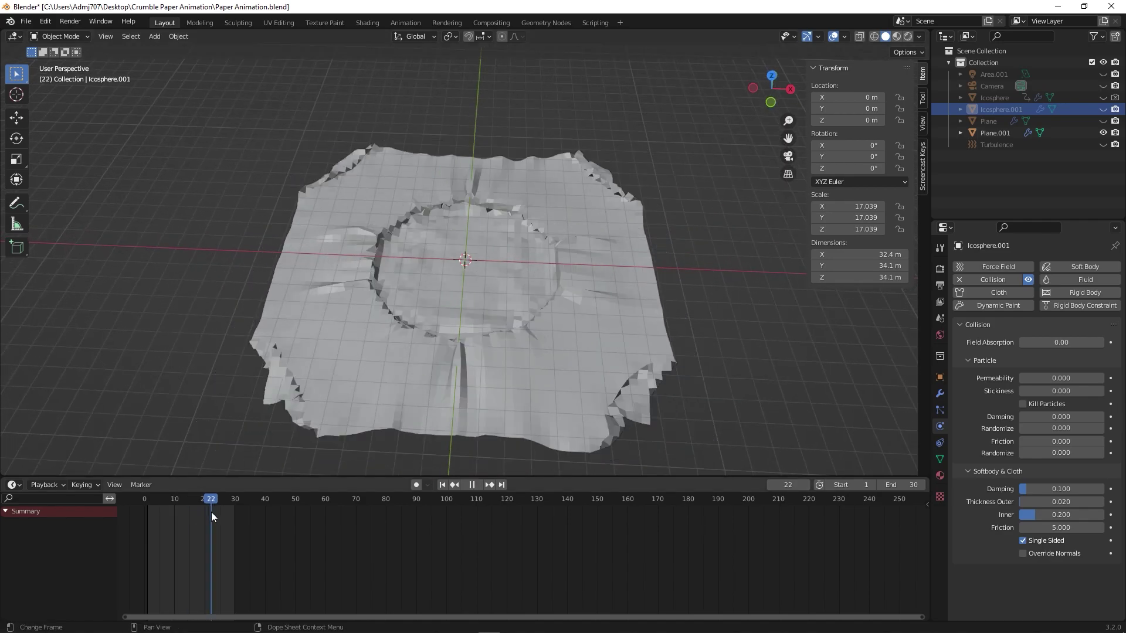
click(577, 326)
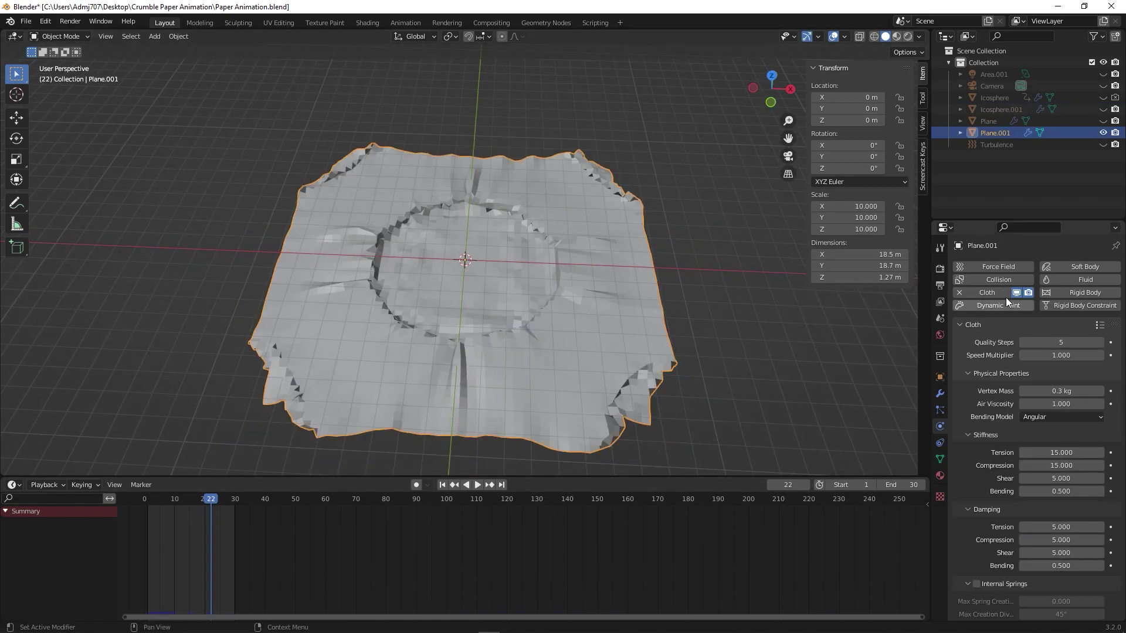
click(1099, 325)
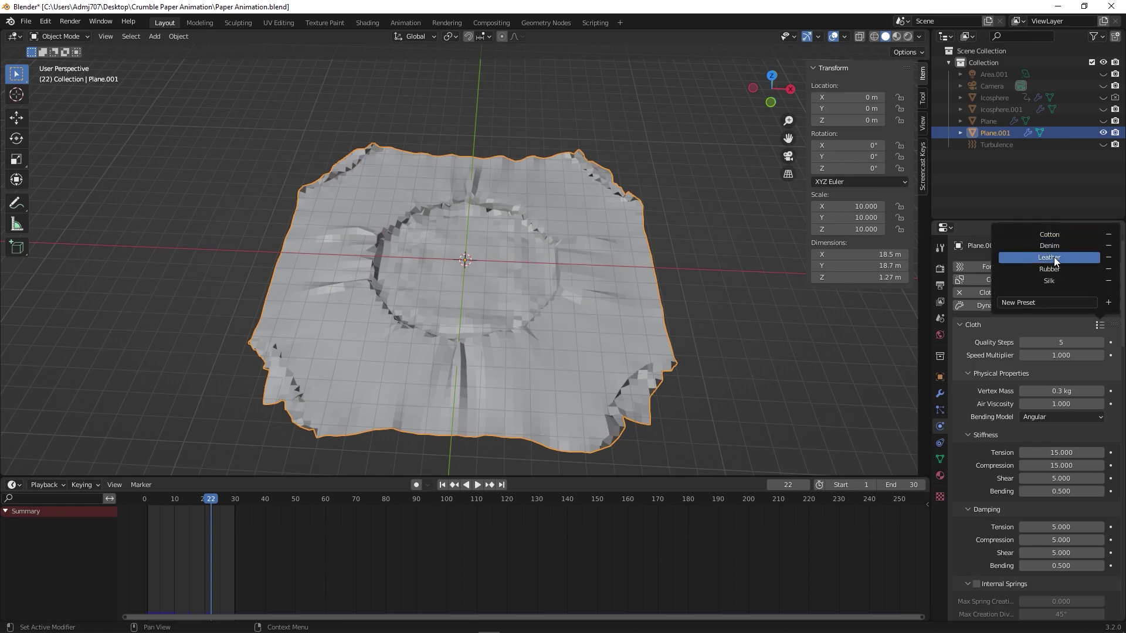
click(1039, 257)
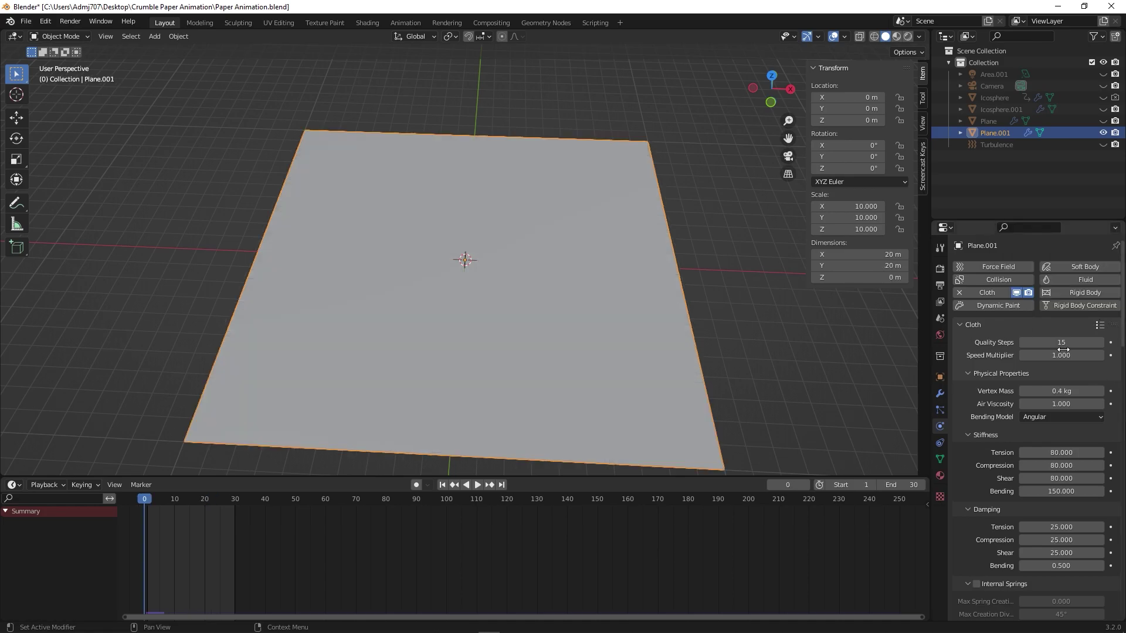
key(space)
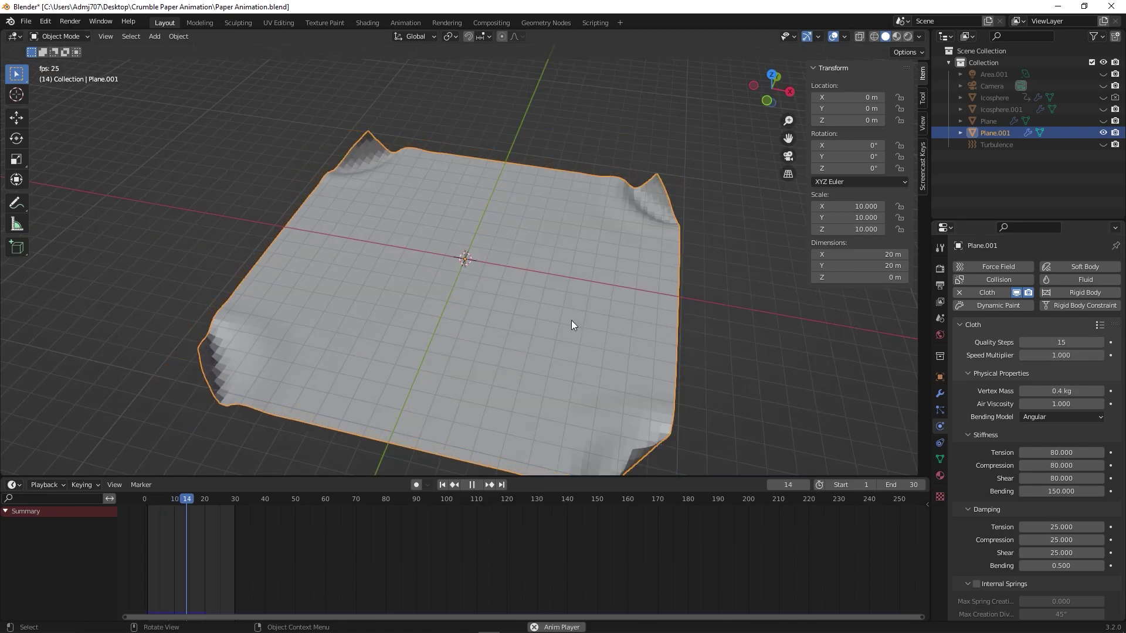
- Set Plane.001 to Shade Smooth at frame 13
drag(526, 295, 566, 334)
click(182, 501)
right_click(419, 205)
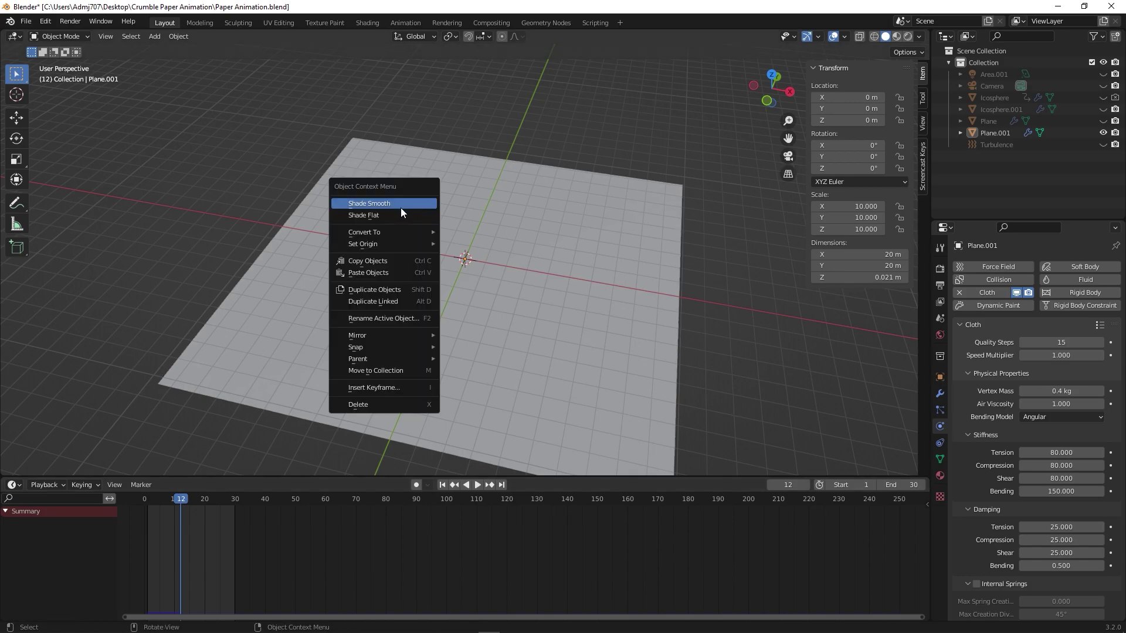
click(399, 207)
- Set the cloth's Gravity field weight to 0 and play through to frame 25 to see the ball
click(154, 504)
key(space)
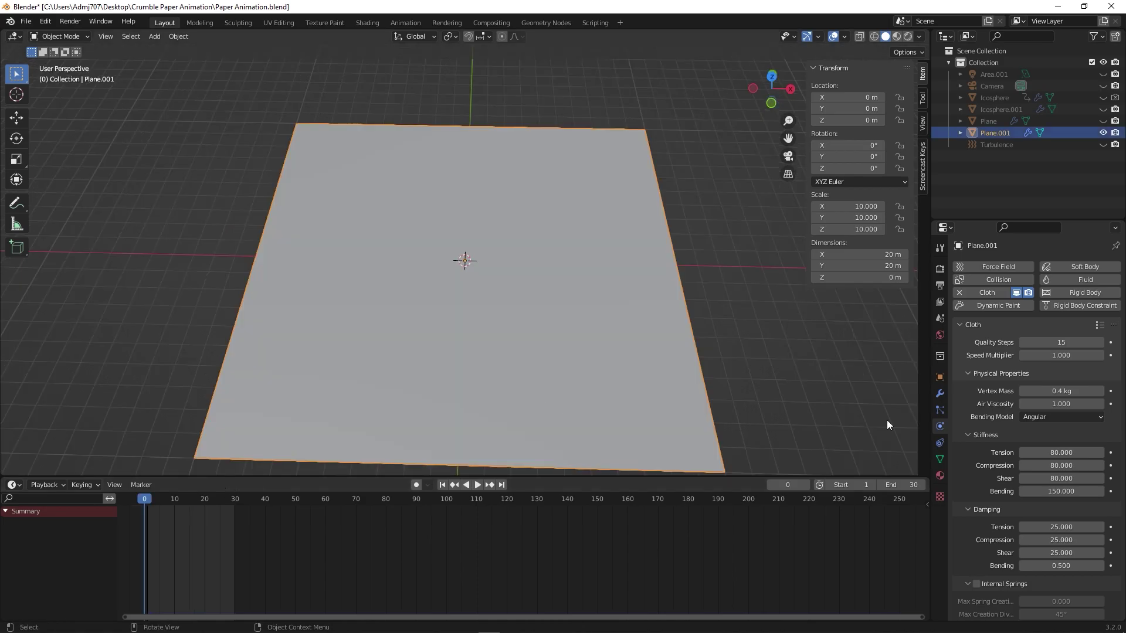
scroll(1100, 440, down, 15)
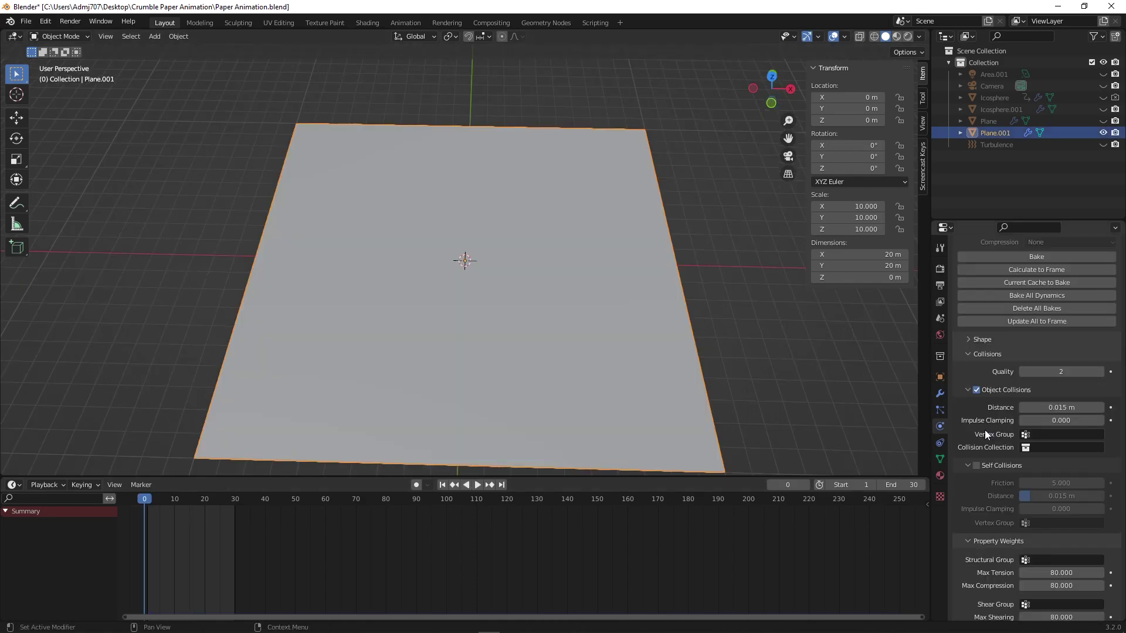
drag(1036, 431, 997, 431)
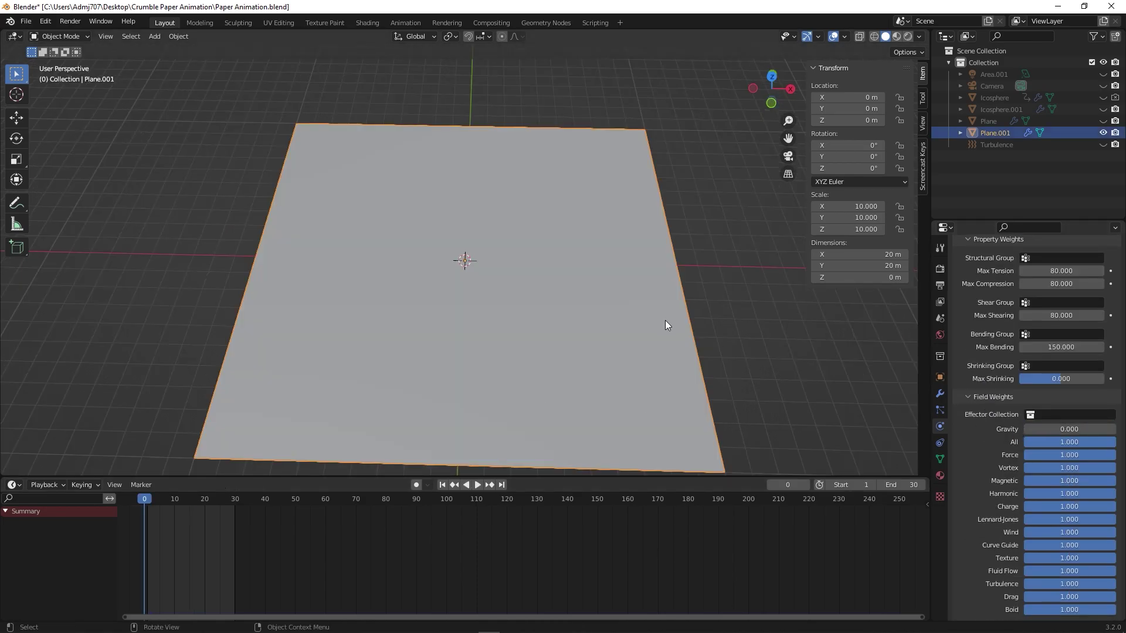
key(space)
key(space)
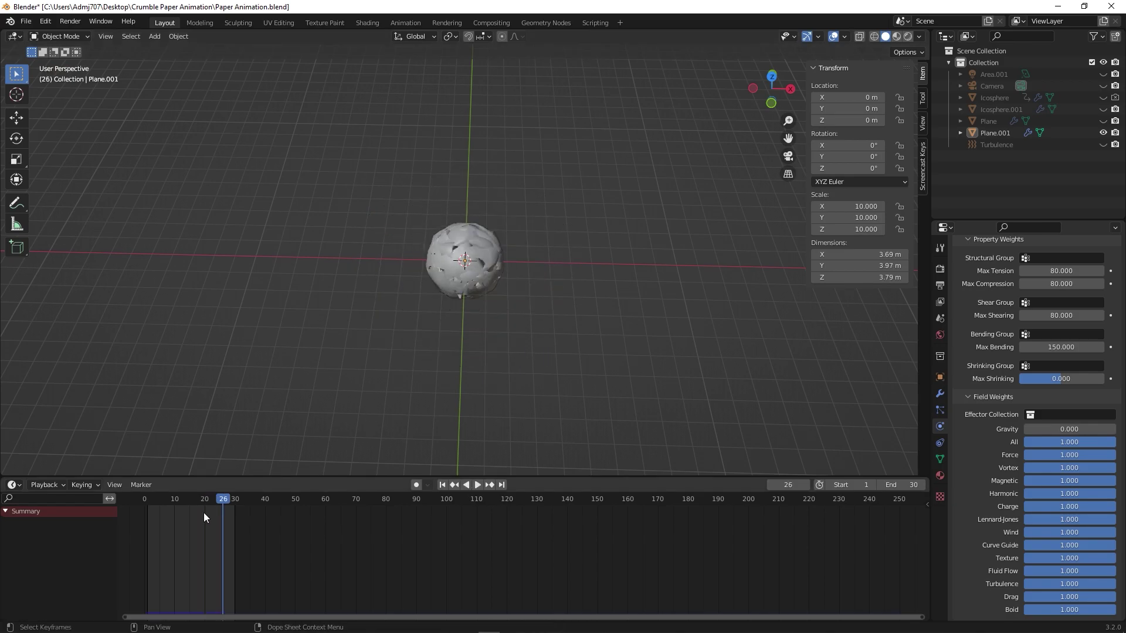
mouse_move(220, 498)
mouse_down()
mouse_move(160, 505)
mouse_move(216, 505)
mouse_up()
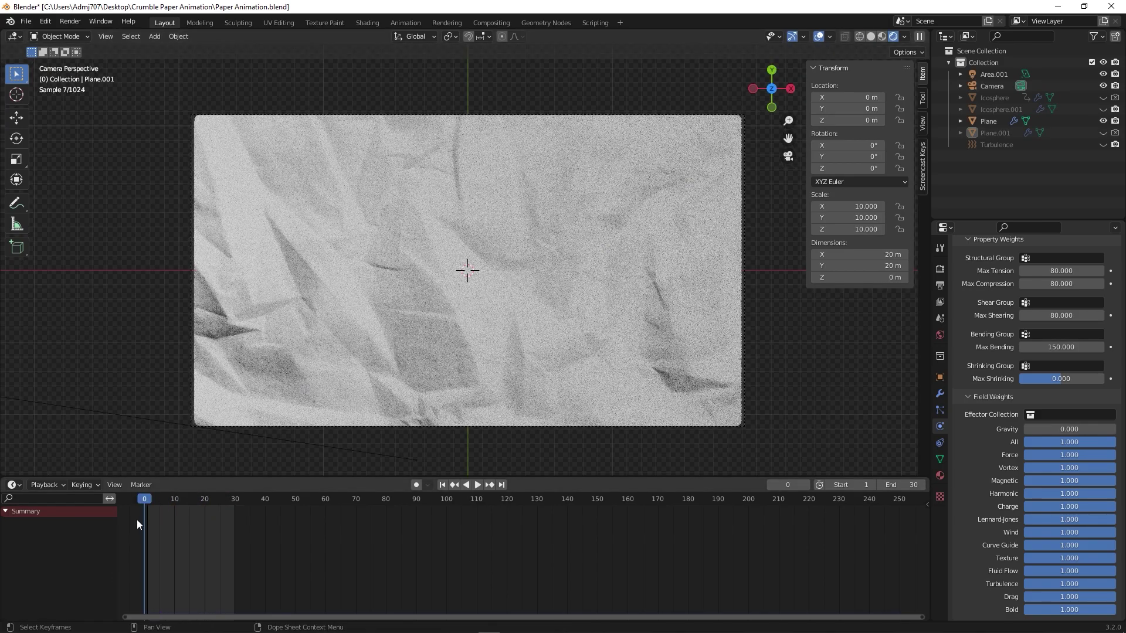
key(space)
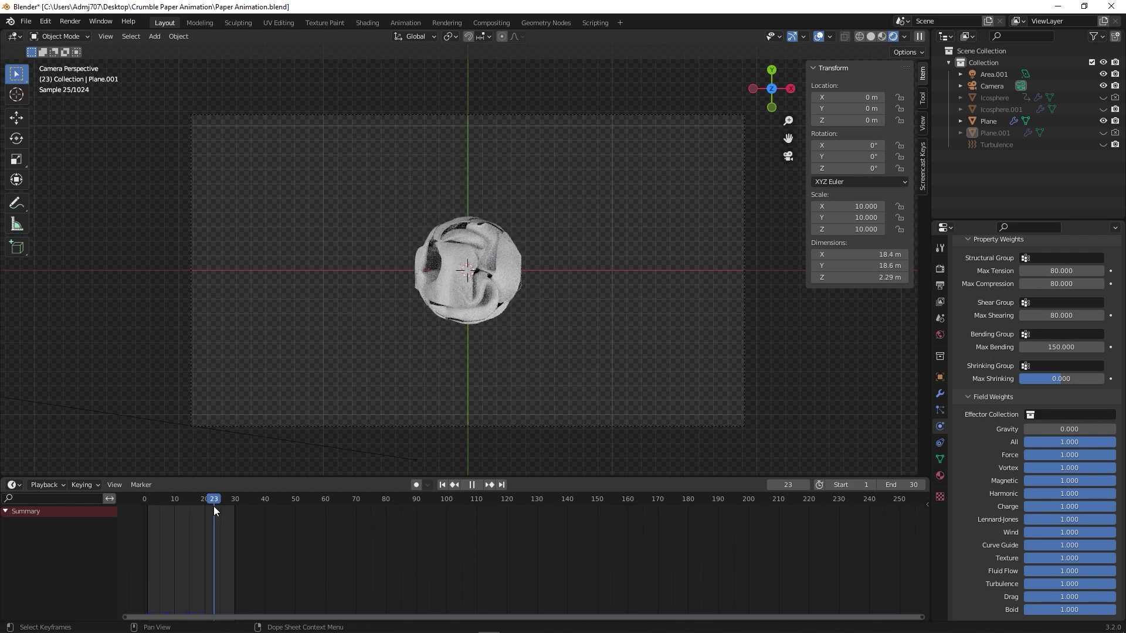
drag(213, 506, 219, 505)
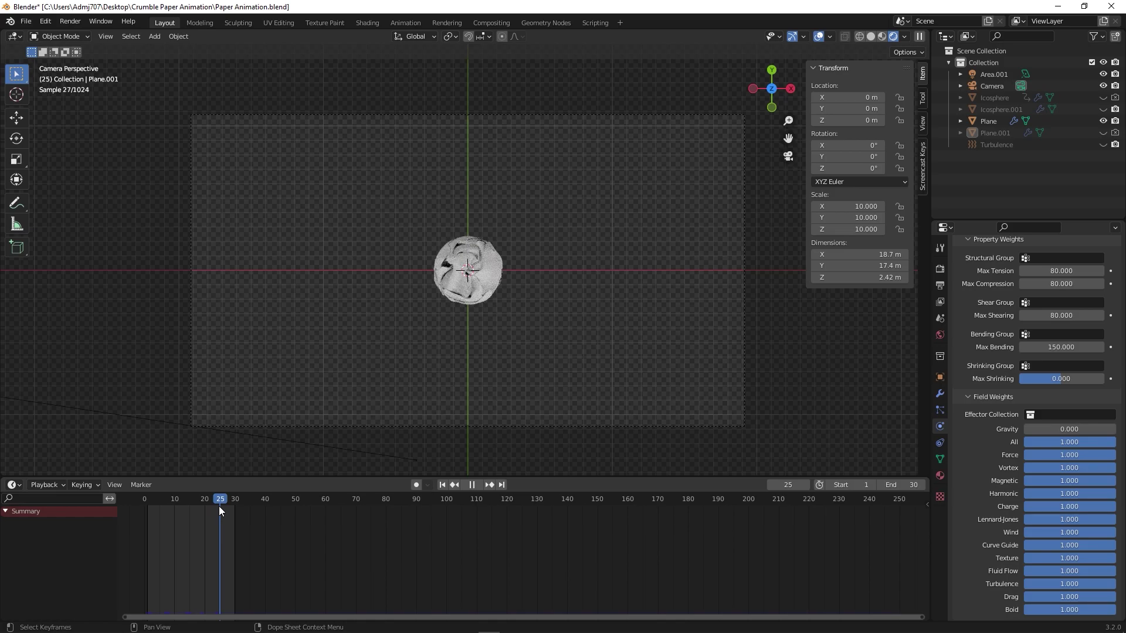
key(space)
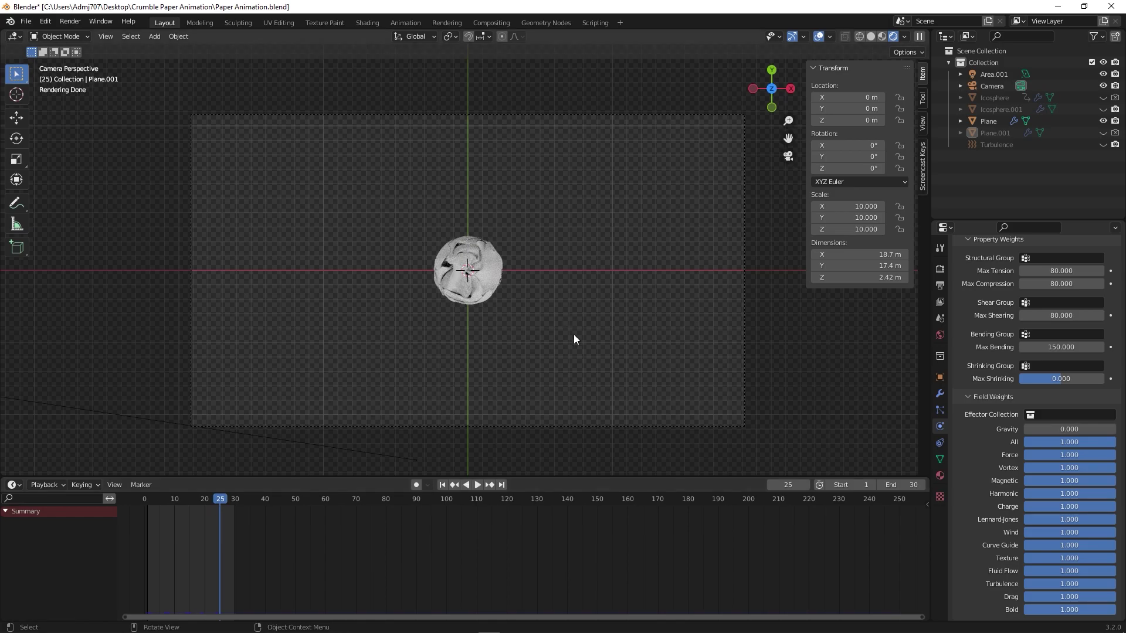